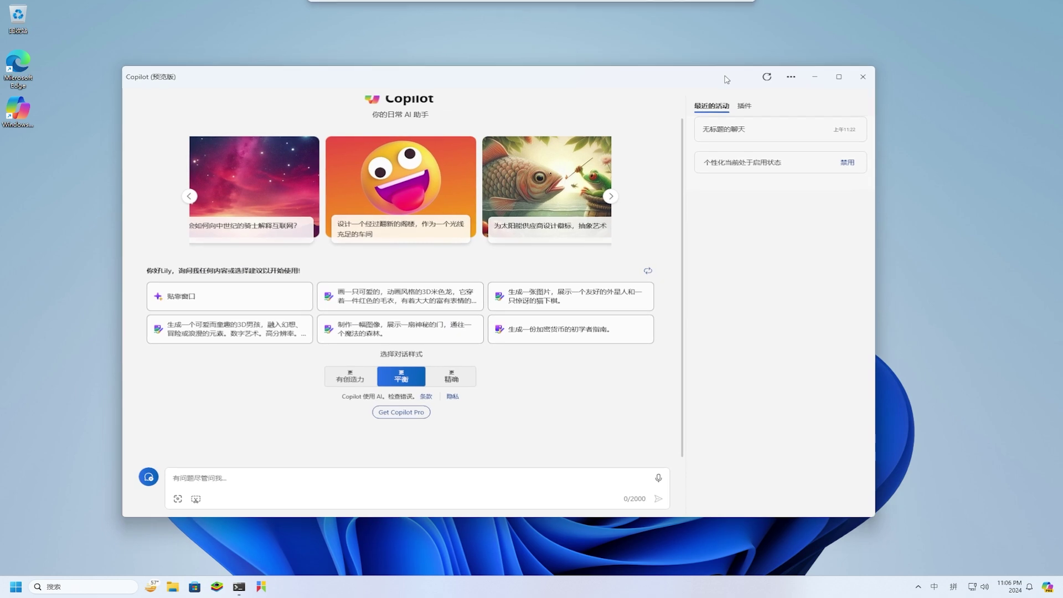
Step: Close Copilot, type 这是一个测试 in a new Notepad note and select the line
{"action": "left_click", "coordinate": [853, 81]}
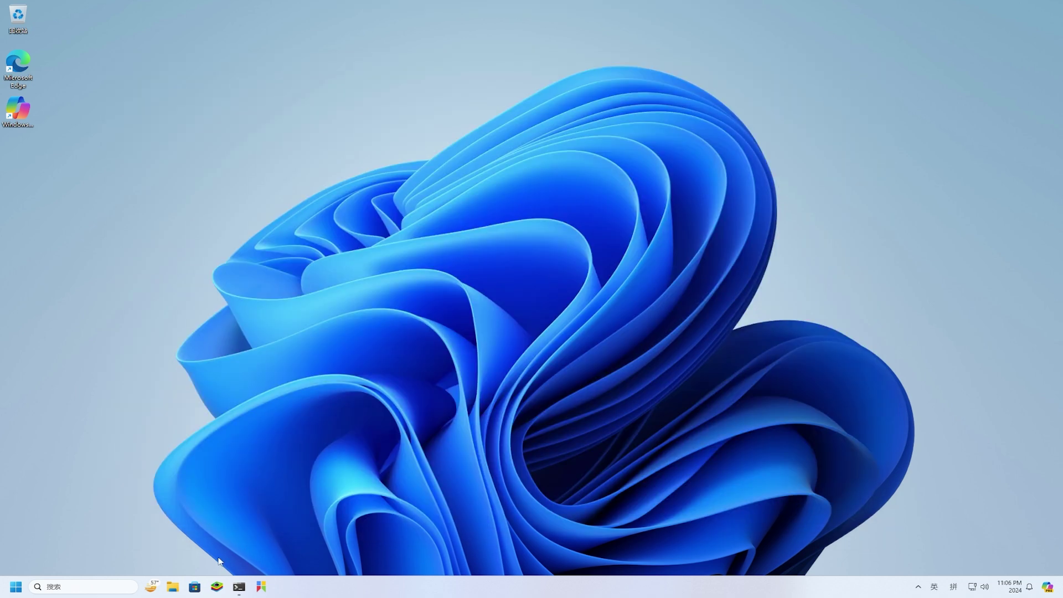
{"action": "left_click", "coordinate": [16, 586]}
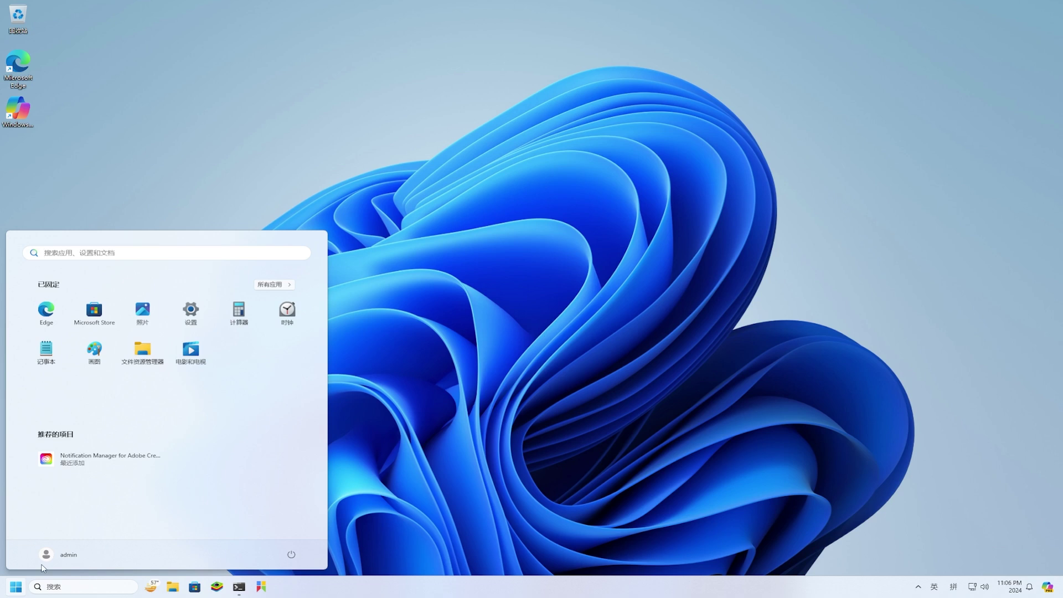
{"action": "left_click", "coordinate": [50, 345]}
{"action": "type", "text": "zheshiyigece"}
{"action": "type", "text": "shi'yi'ge'ce"}
{"action": "key", "text": "space"}
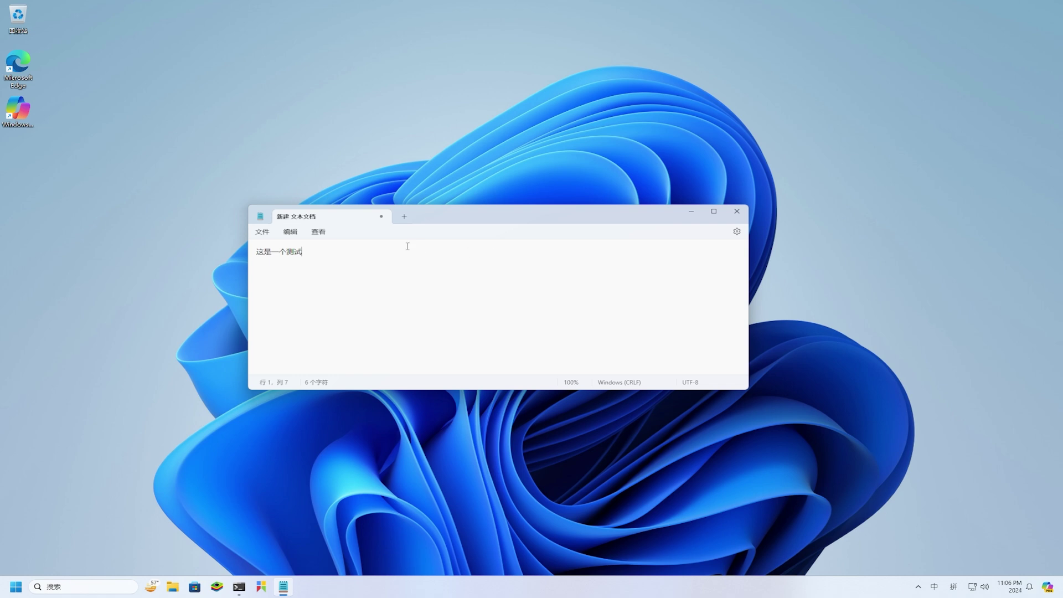
{"action": "left_click_drag", "start_coordinate": [260, 253], "coordinate": [339, 256]}
Step: Right-click the selected sentence, then swap the call's self-view so the paper fills the main picture
{"action": "right_click", "coordinate": [297, 253]}
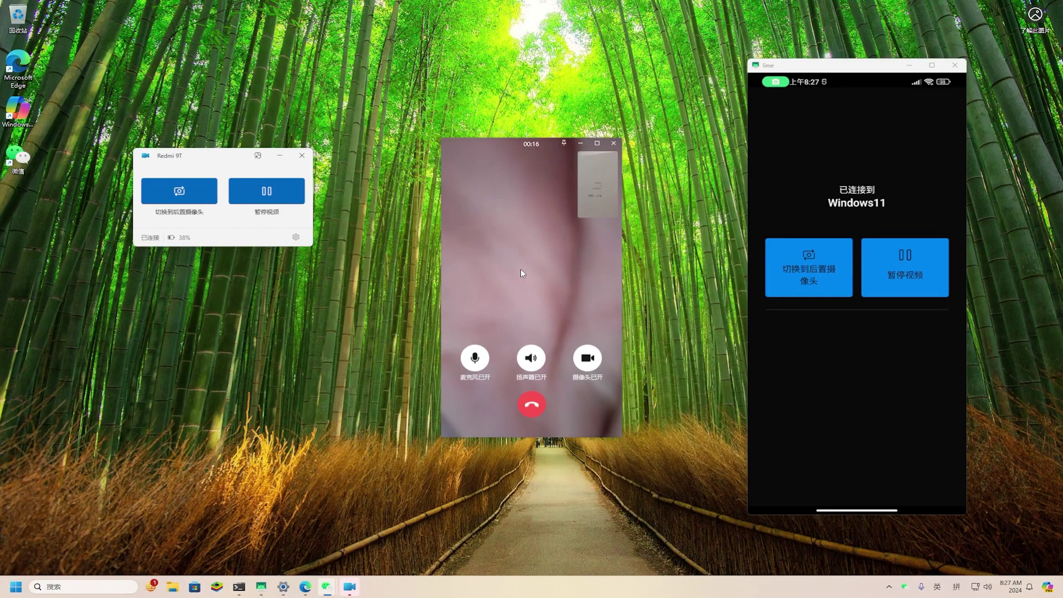
{"action": "mouse_move", "coordinate": [521, 272]}
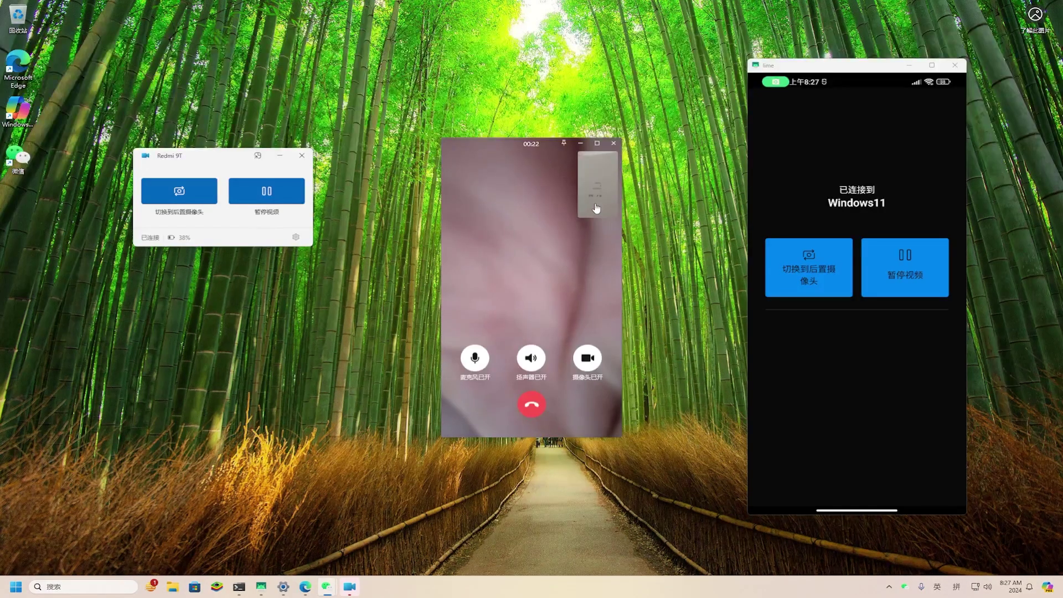
{"action": "left_click", "coordinate": [596, 208]}
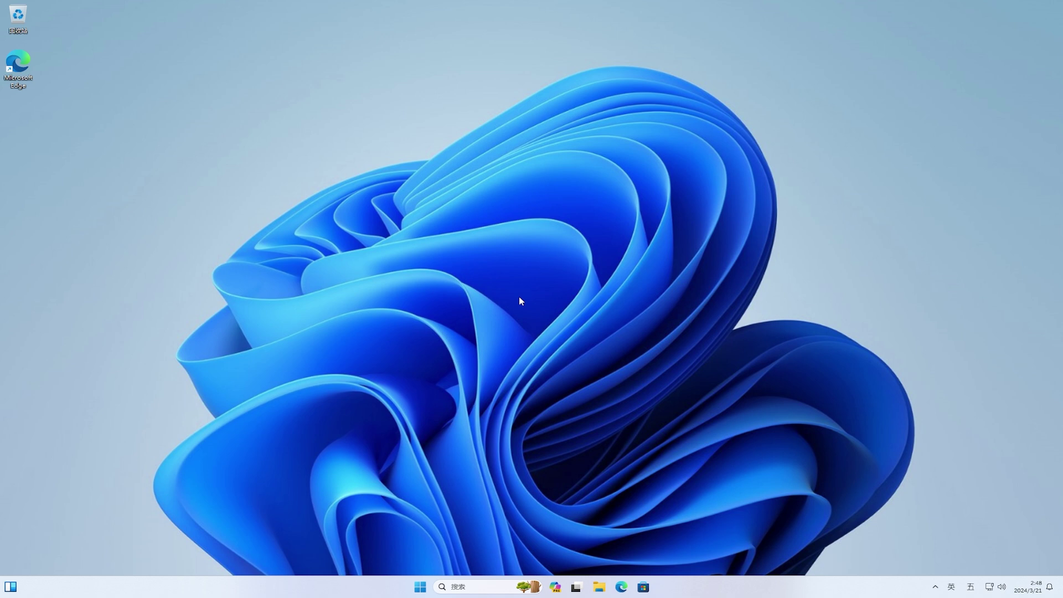
Step: In Settings, start joining Windows 预览体验计划 from Windows 更新 and choose to link an account
{"action": "left_click", "coordinate": [420, 586]}
{"action": "left_click", "coordinate": [651, 317]}
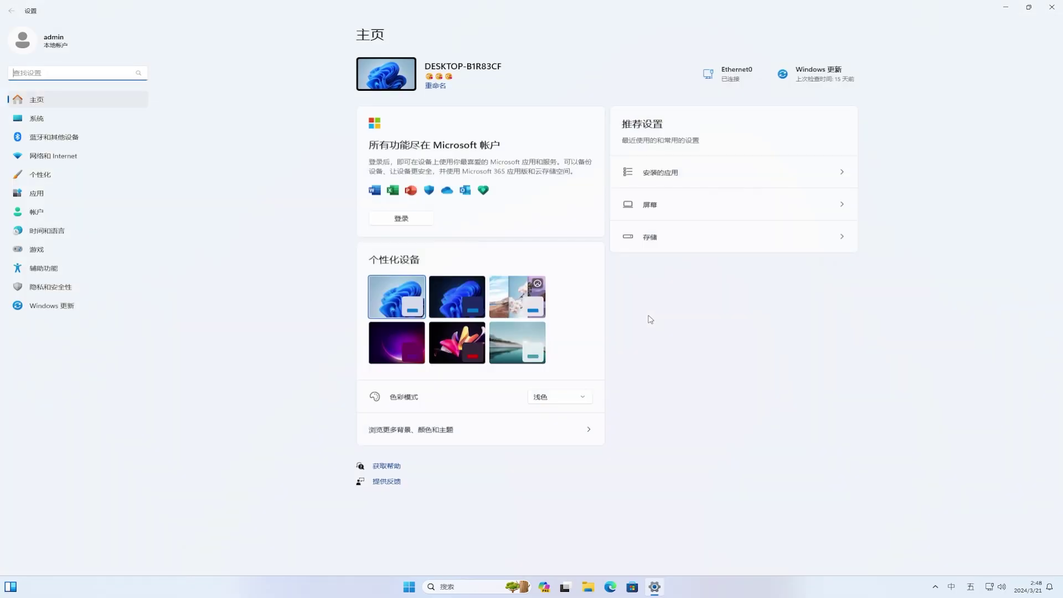
{"action": "left_click", "coordinate": [74, 310]}
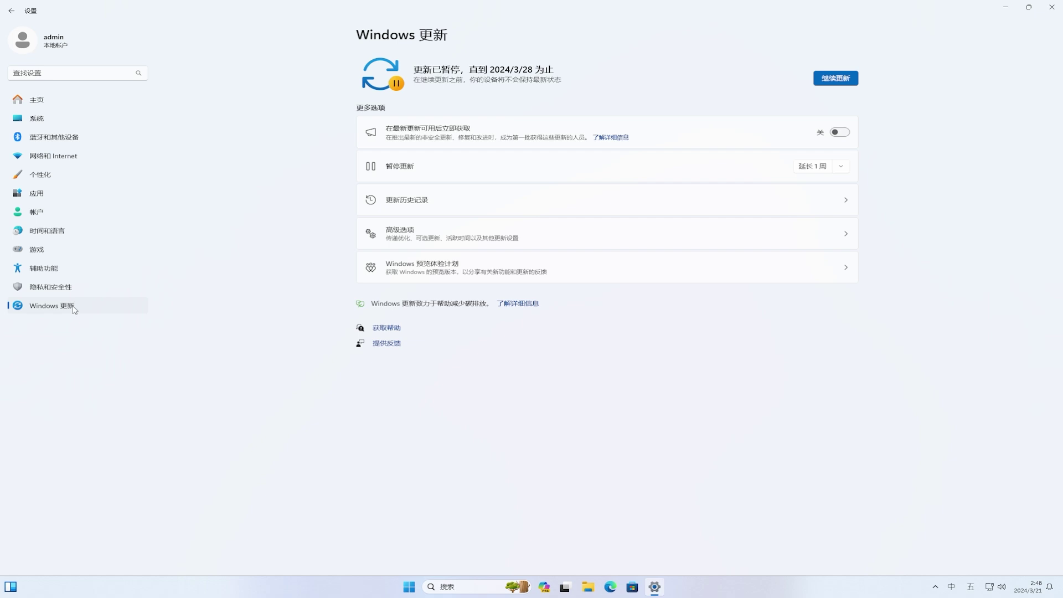
{"action": "left_click", "coordinate": [495, 272]}
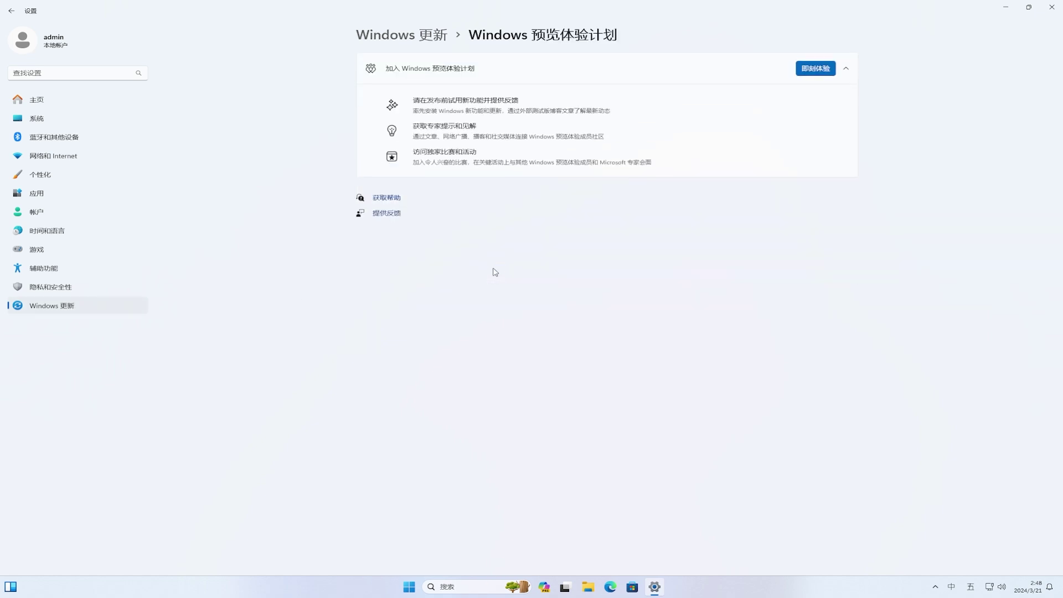
{"action": "left_click", "coordinate": [800, 72]}
{"action": "left_click", "coordinate": [590, 284]}
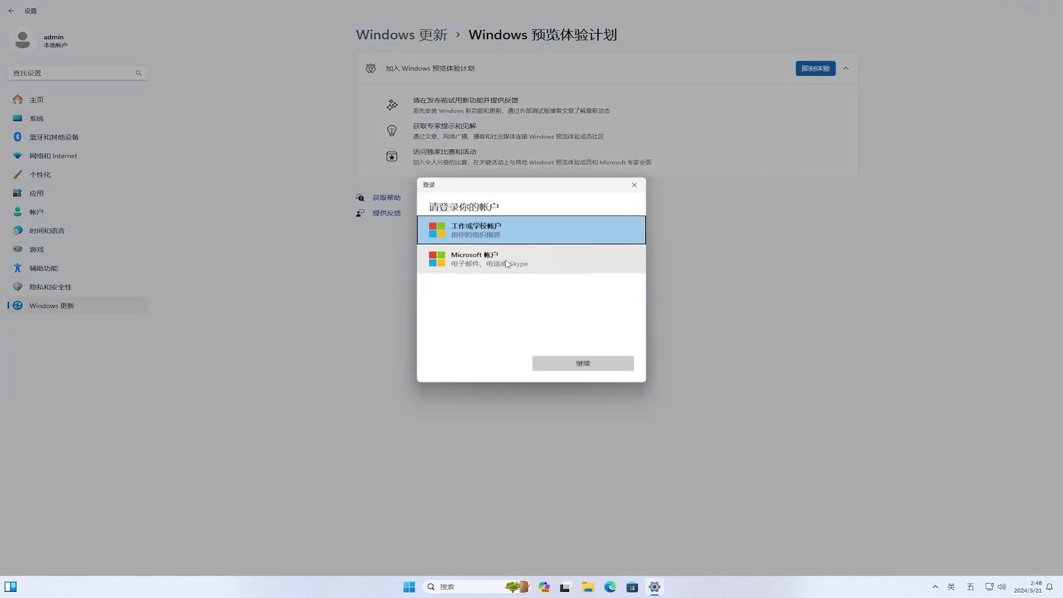
Step: Choose Microsoft account sign-in and enter the account's e-mail address
{"action": "left_click", "coordinate": [506, 264]}
{"action": "left_click", "coordinate": [619, 366]}
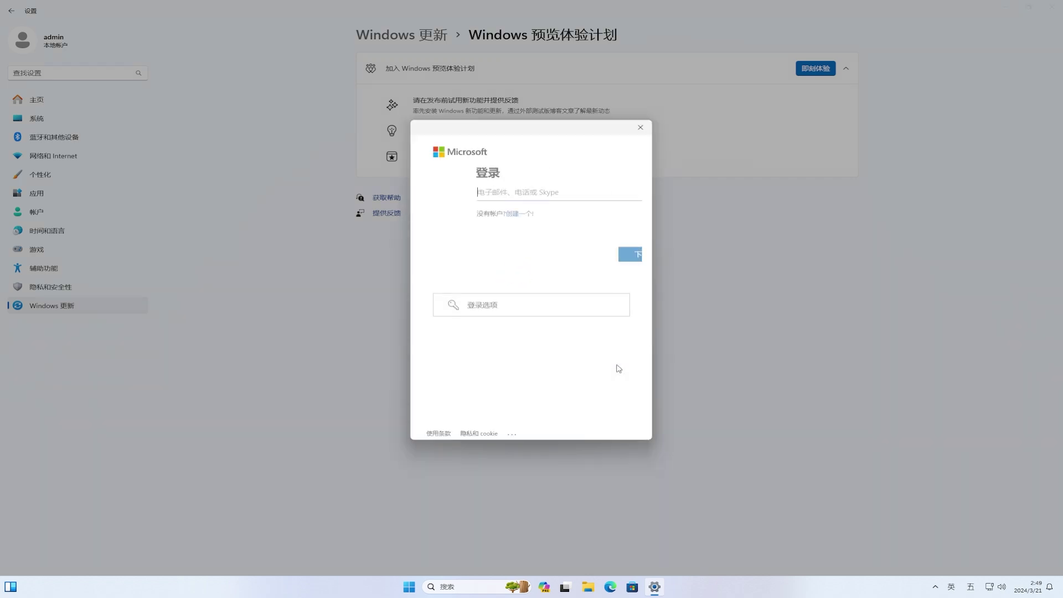
{"action": "left_click", "coordinate": [620, 194]}
{"action": "key", "text": "ctrl+v"}
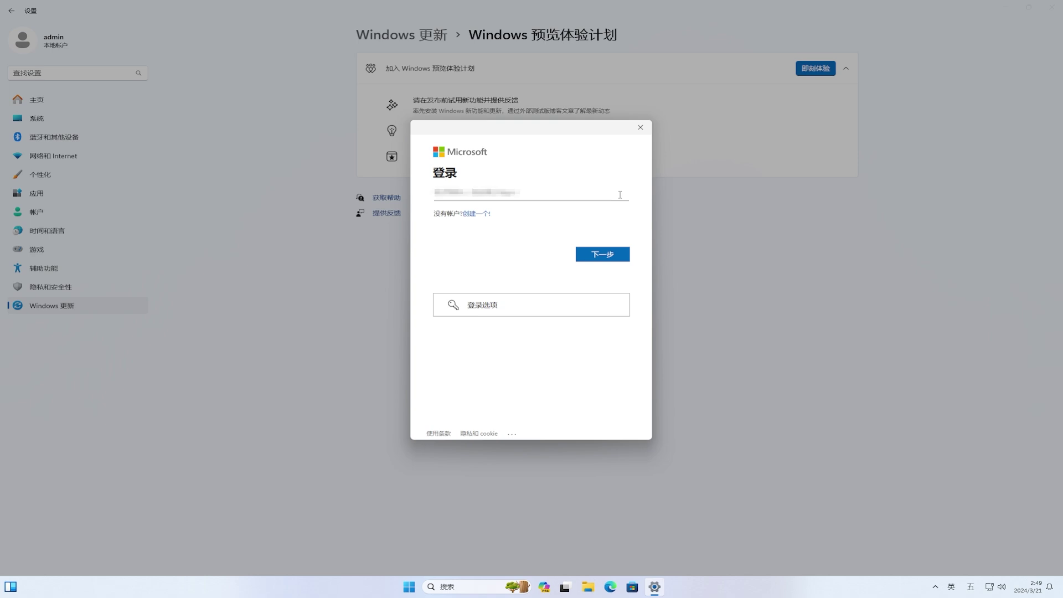
{"action": "key", "text": "ctrl+a"}
{"action": "left_click", "coordinate": [612, 256]}
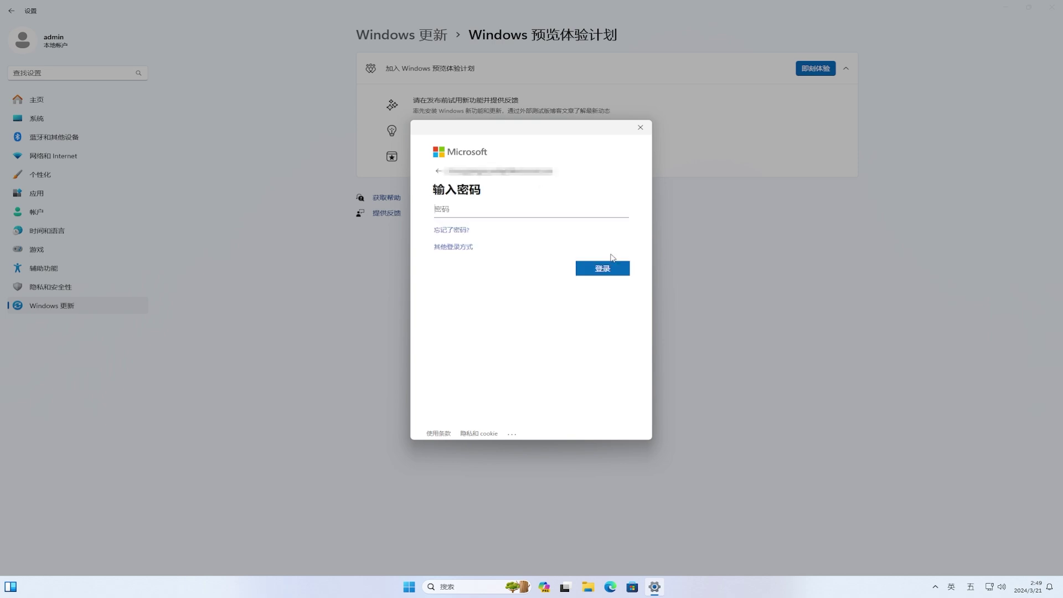
Step: Enter the account password, sign in, and allow the account across the device
{"action": "type", "text": "•••••••••"}
{"action": "left_click", "coordinate": [615, 269]}
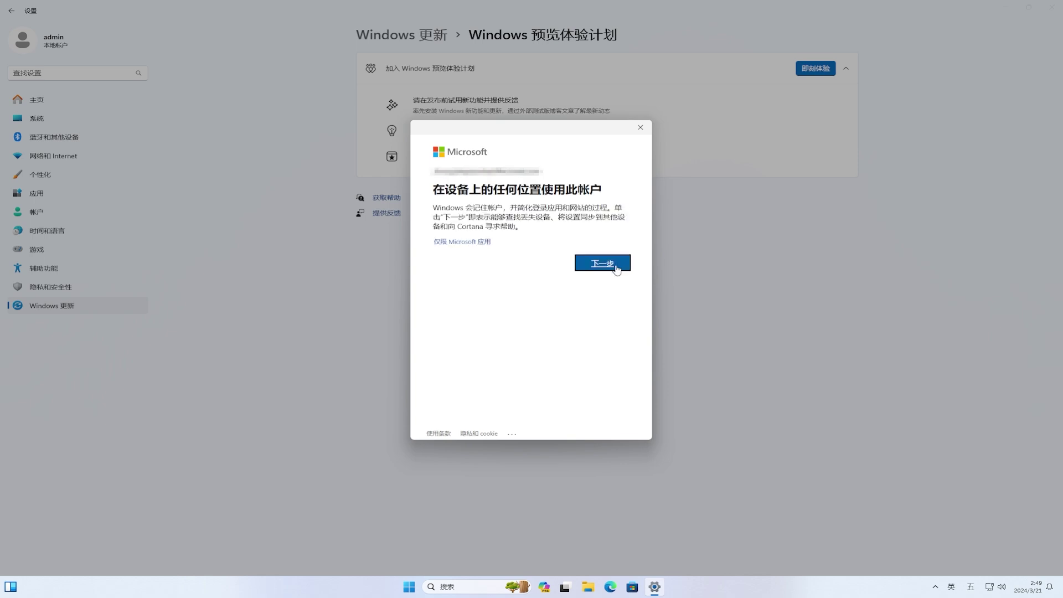
{"action": "left_click", "coordinate": [615, 264]}
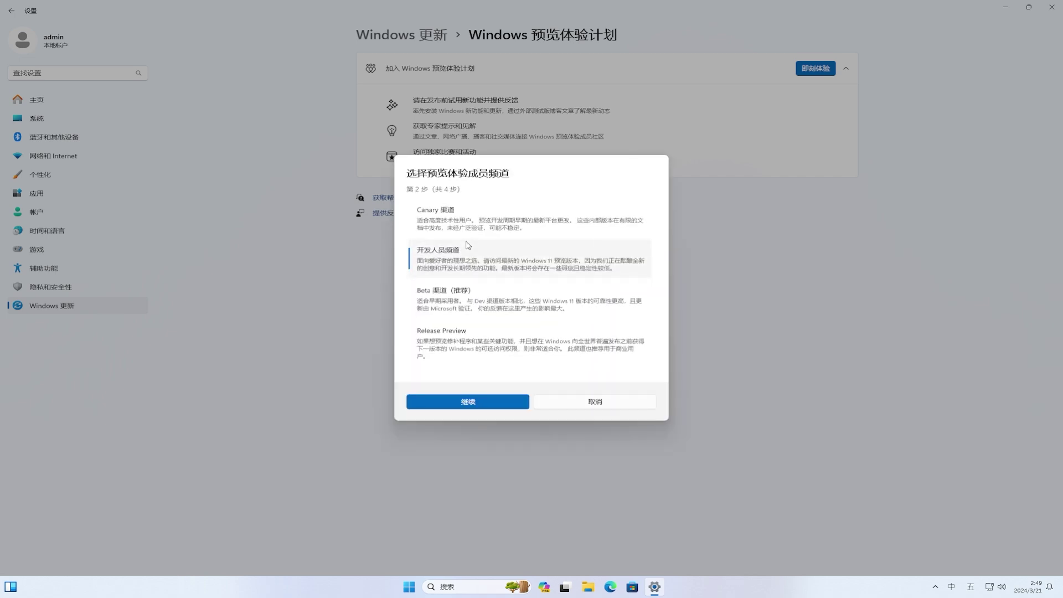
Step: Pick the Dev channel instead of Canary, accept the warning and agreements, and restart now
{"action": "left_click", "coordinate": [587, 225]}
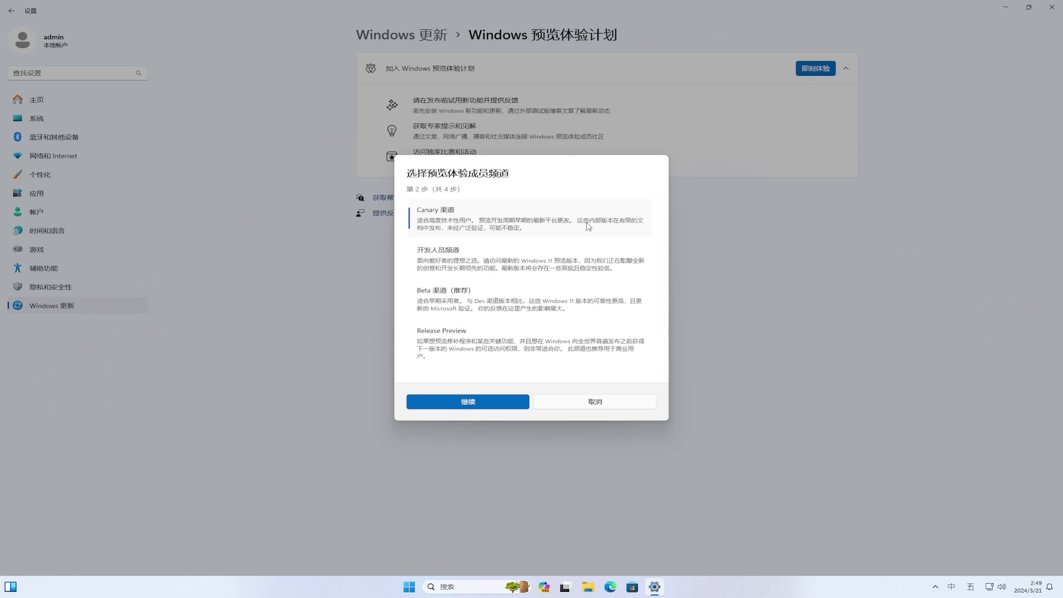
{"action": "left_click", "coordinate": [583, 267]}
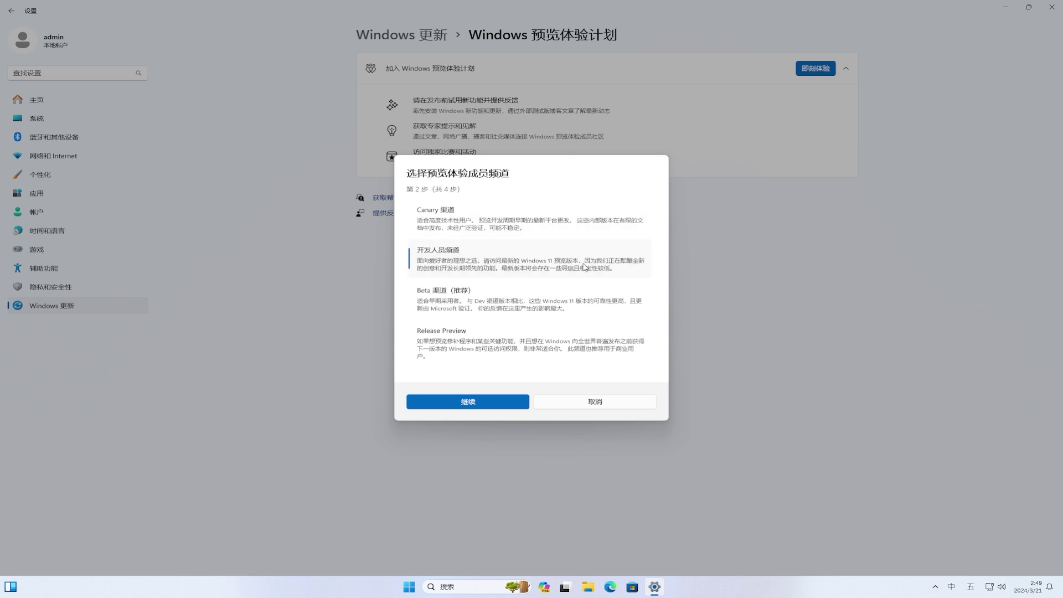
{"action": "left_click", "coordinate": [484, 401]}
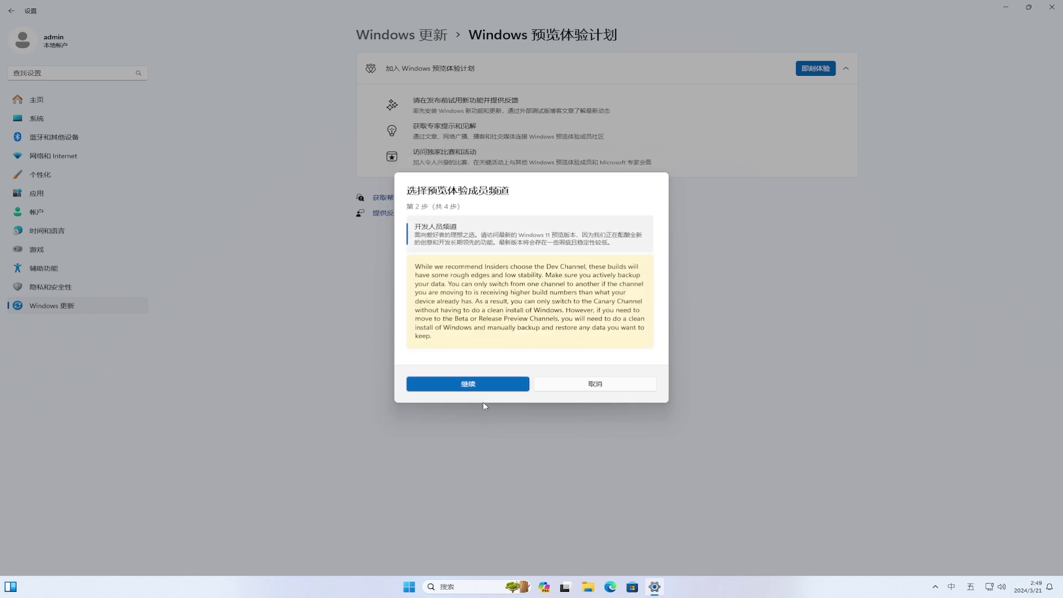
{"action": "left_click", "coordinate": [475, 383]}
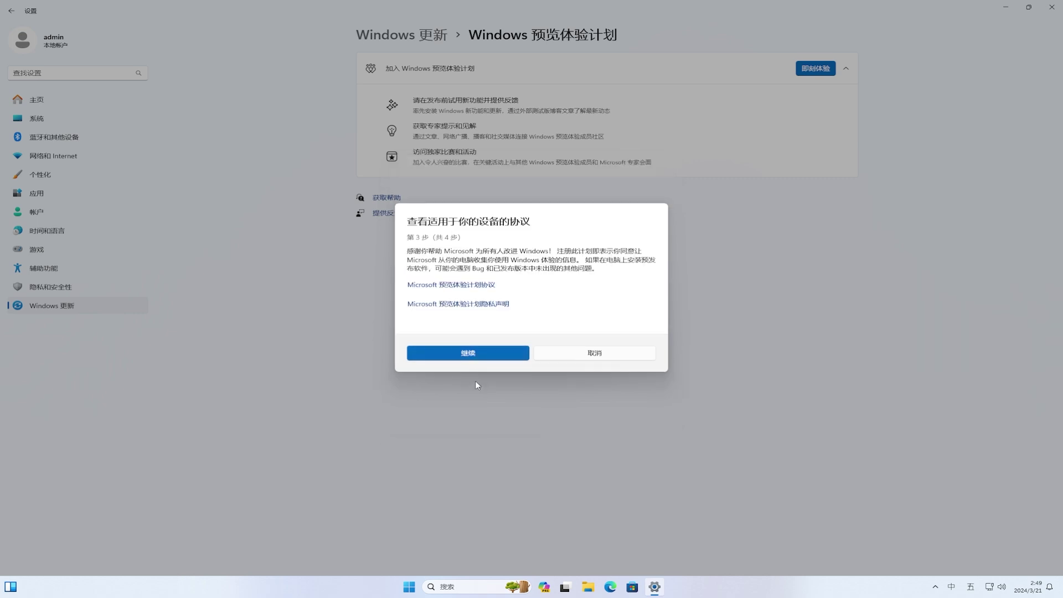
{"action": "left_click", "coordinate": [475, 357]}
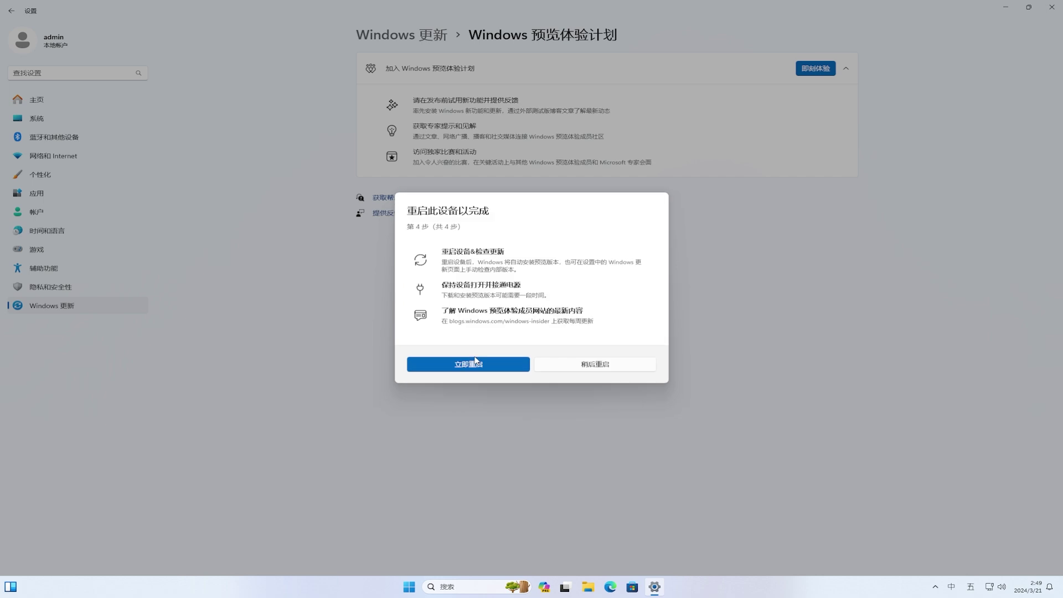
{"action": "left_click", "coordinate": [495, 363]}
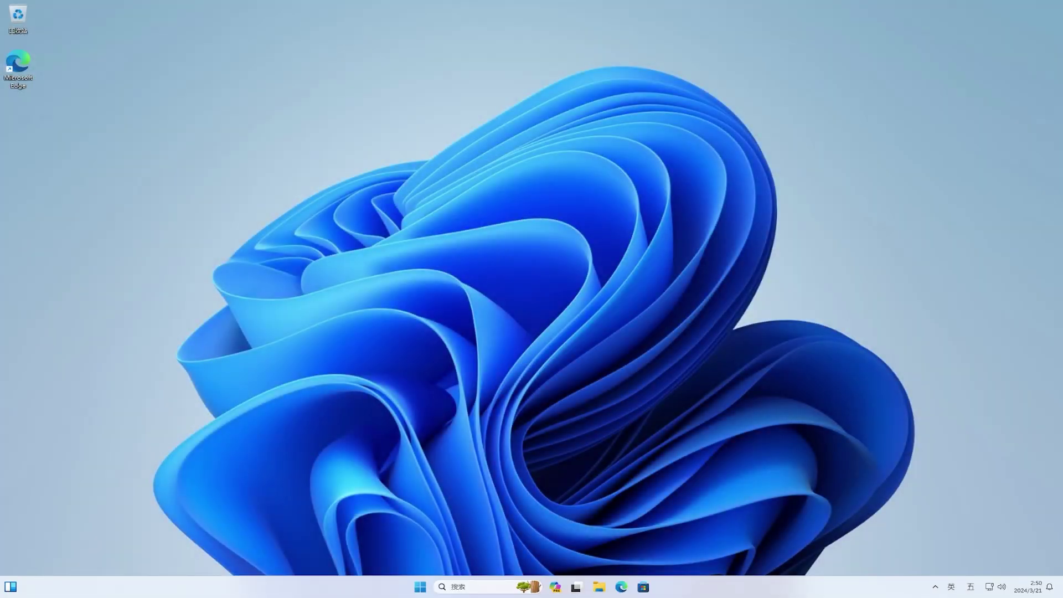
Step: Resume the paused updates on the Windows Update page in Settings
{"action": "left_click", "coordinate": [420, 587]}
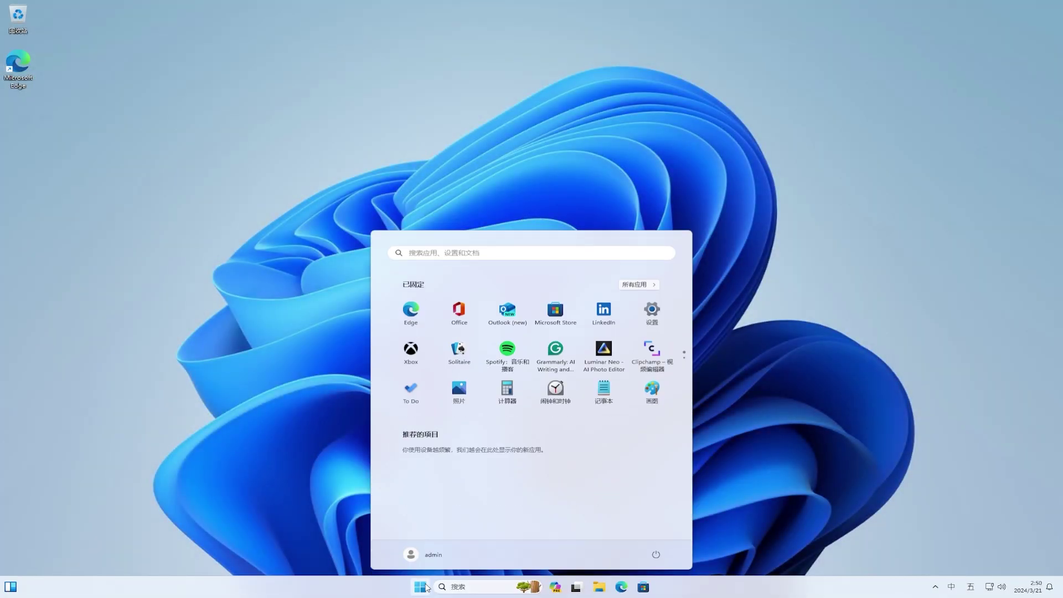
{"action": "left_click", "coordinate": [653, 315]}
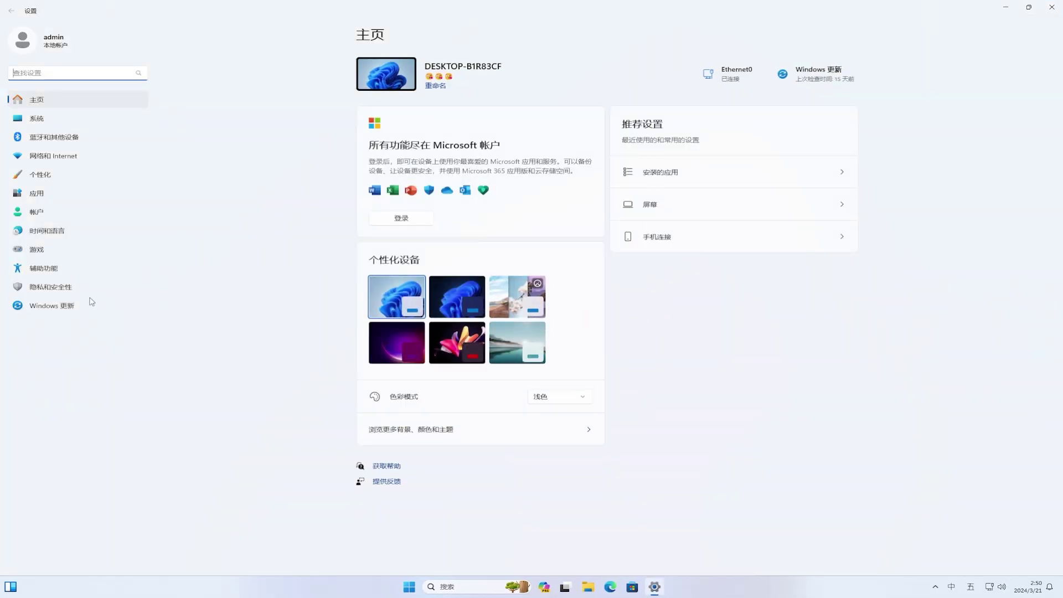
{"action": "left_click", "coordinate": [58, 306]}
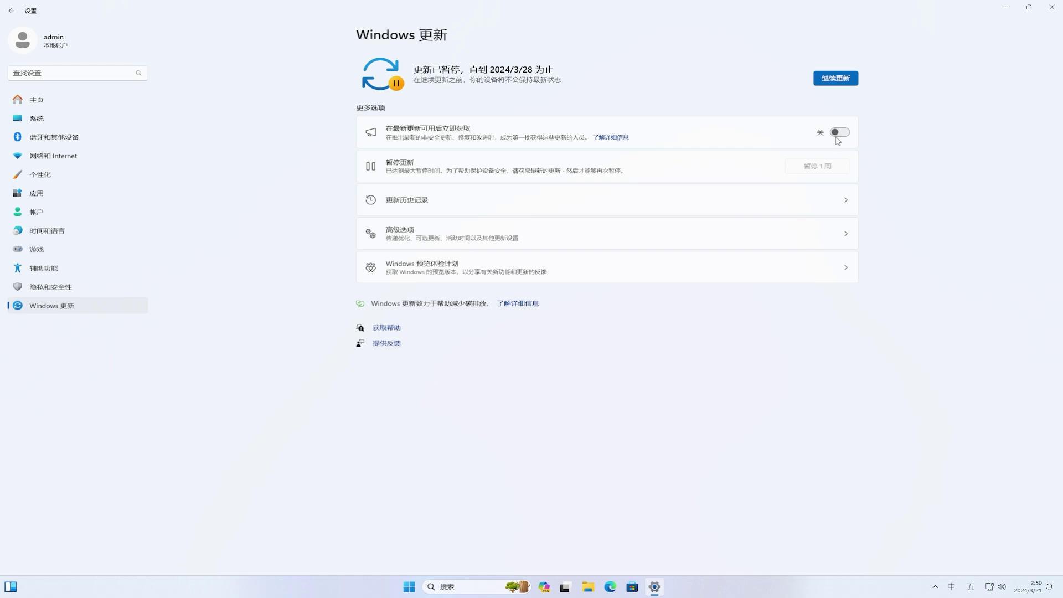
{"action": "left_click", "coordinate": [835, 79]}
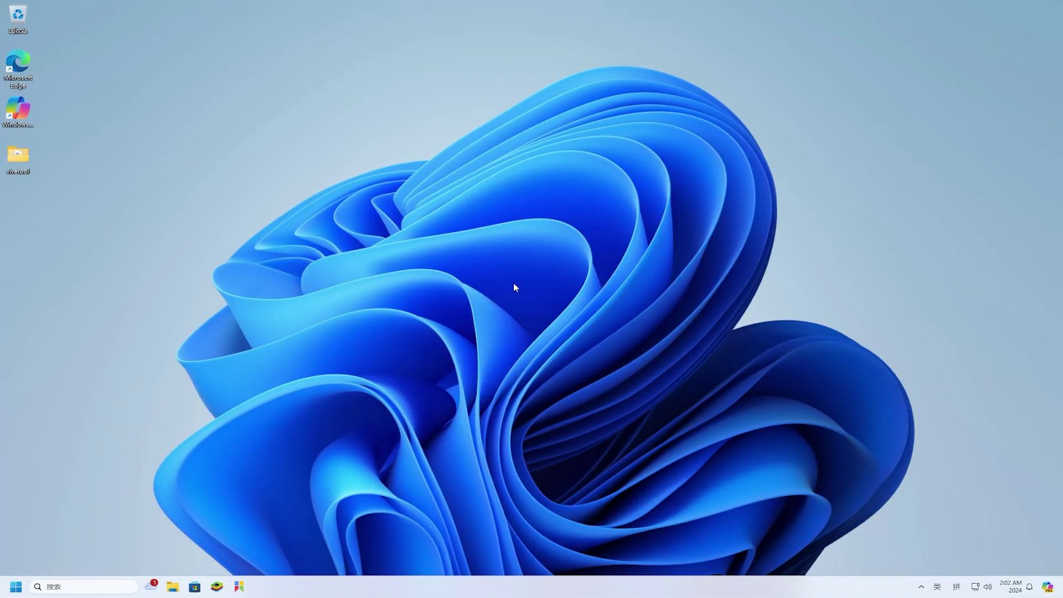
Step: Open System About through the Start button's right-click menu, then bring up Copilot
{"action": "right_click", "coordinate": [15, 588]}
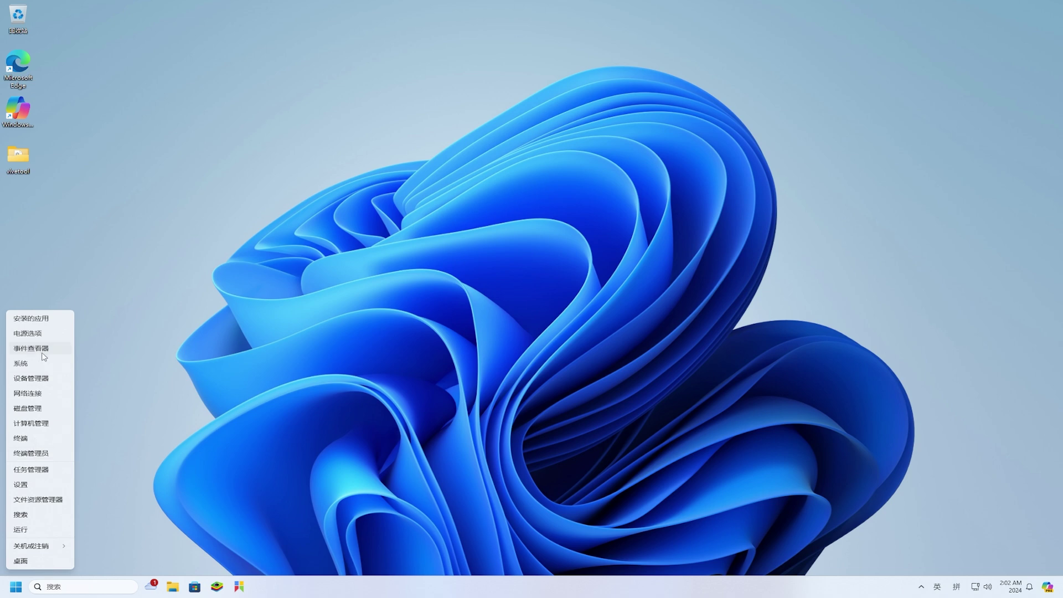
{"action": "left_click", "coordinate": [42, 366]}
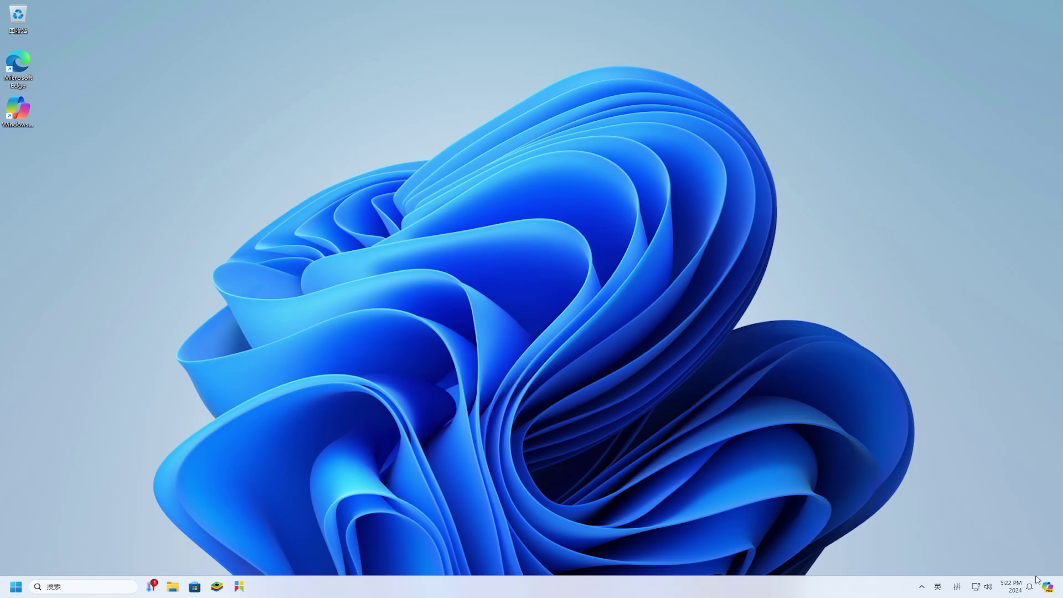
{"action": "left_click", "coordinate": [1047, 587]}
Step: Pop Copilot out as a floating window and send 语音输入可以一直保持打开状态吗?
{"action": "left_click", "coordinate": [1027, 11]}
{"action": "left_click", "coordinate": [999, 33]}
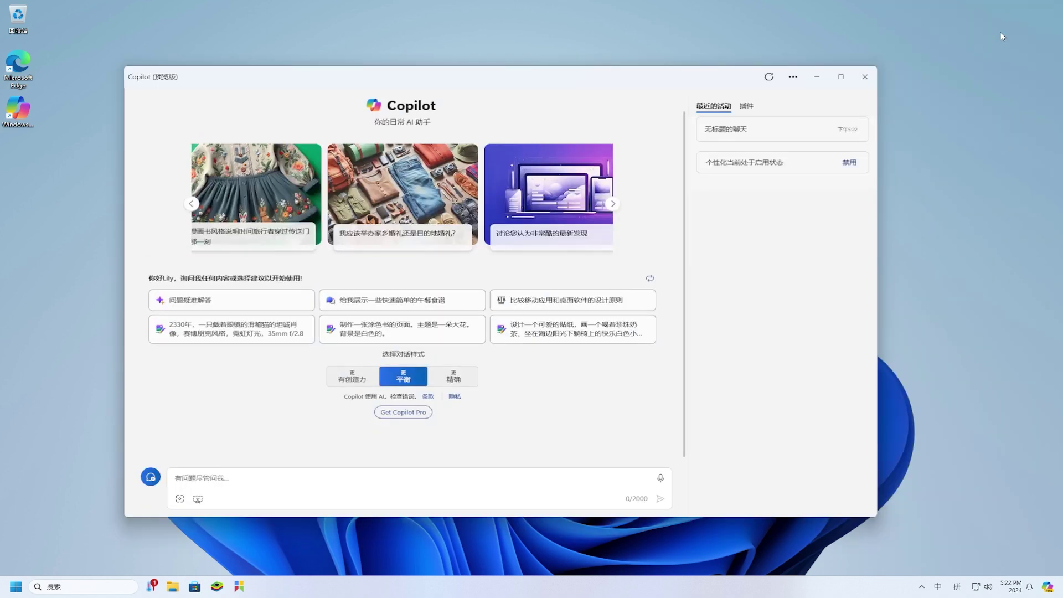
{"action": "left_click", "coordinate": [572, 487]}
{"action": "type", "text": "yuyinshuru keyi yizhi baochi dakai zhuangtai"}
{"action": "key", "text": "space"}
{"action": "type", "text": "ma"}
{"action": "key", "text": "space"}
{"action": "type", "text": "?"}
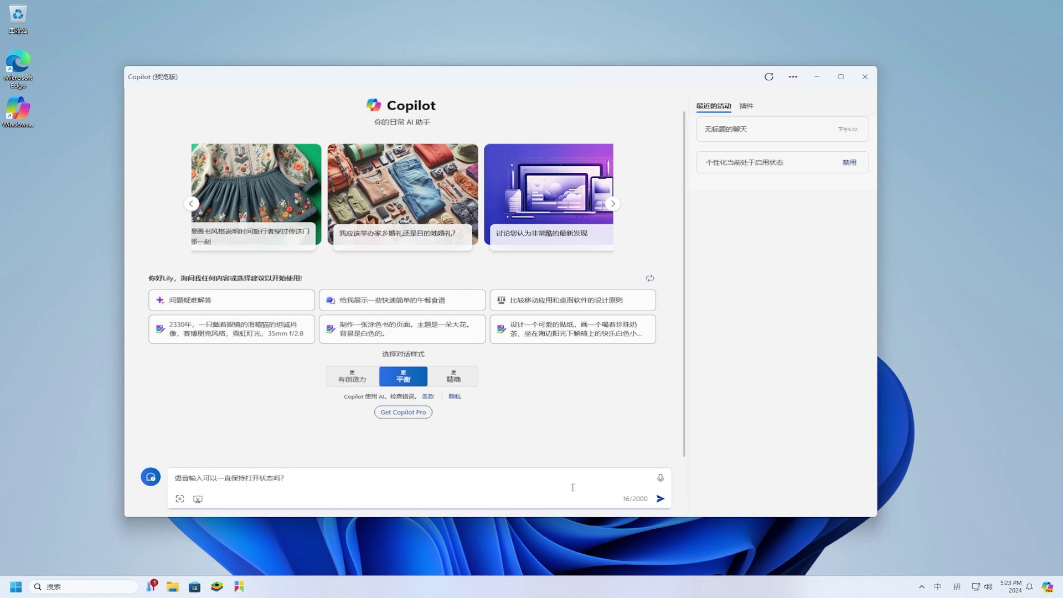
{"action": "key", "text": "Return"}
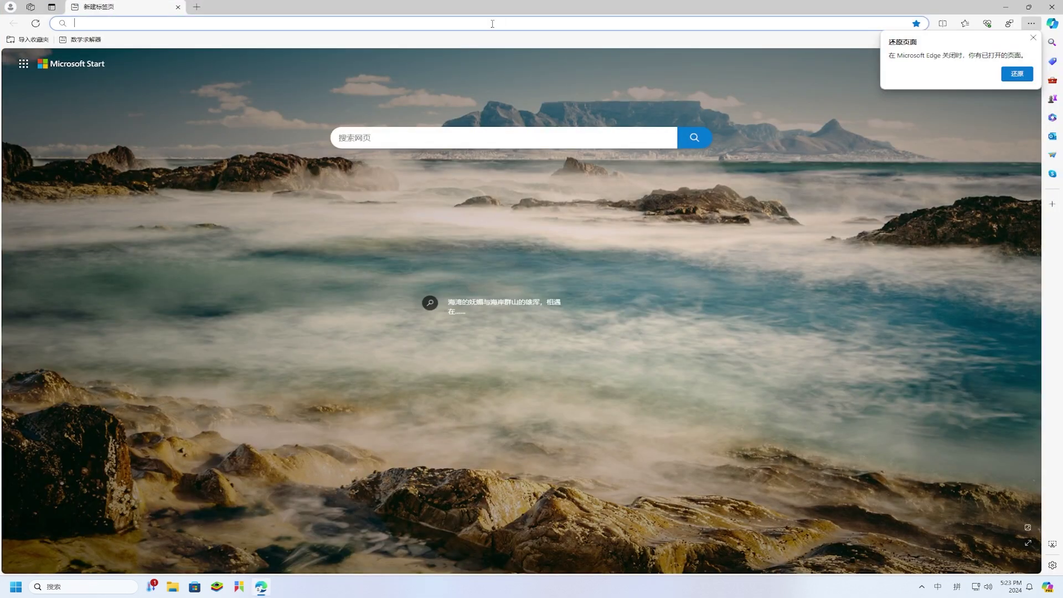
Step: Search Bing for vivetool and download ViVeTool-v0.3.3.zip from the ViVe GitHub releases page
{"action": "left_click", "coordinate": [505, 136]}
{"action": "key", "text": "shift"}
{"action": "type", "text": "vivetool"}
{"action": "left_click", "coordinate": [693, 139]}
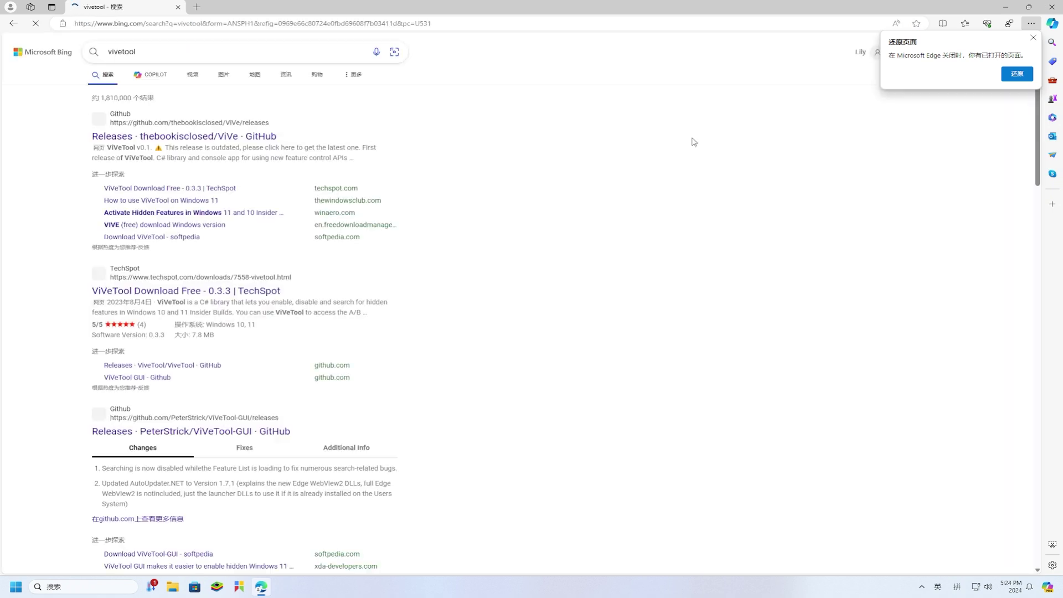
{"action": "left_click", "coordinate": [250, 136]}
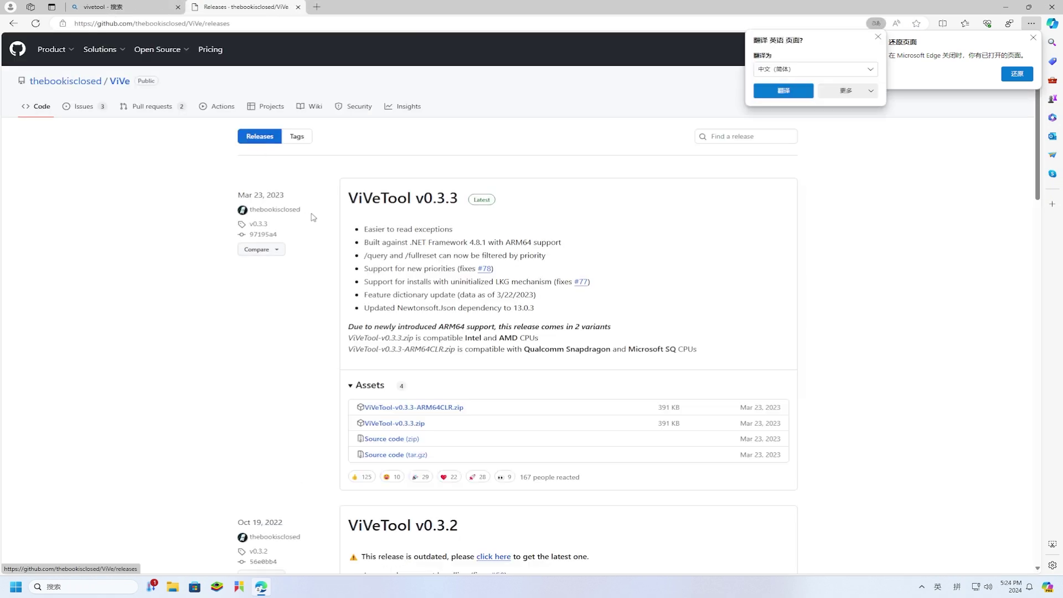
{"action": "left_click", "coordinate": [416, 424]}
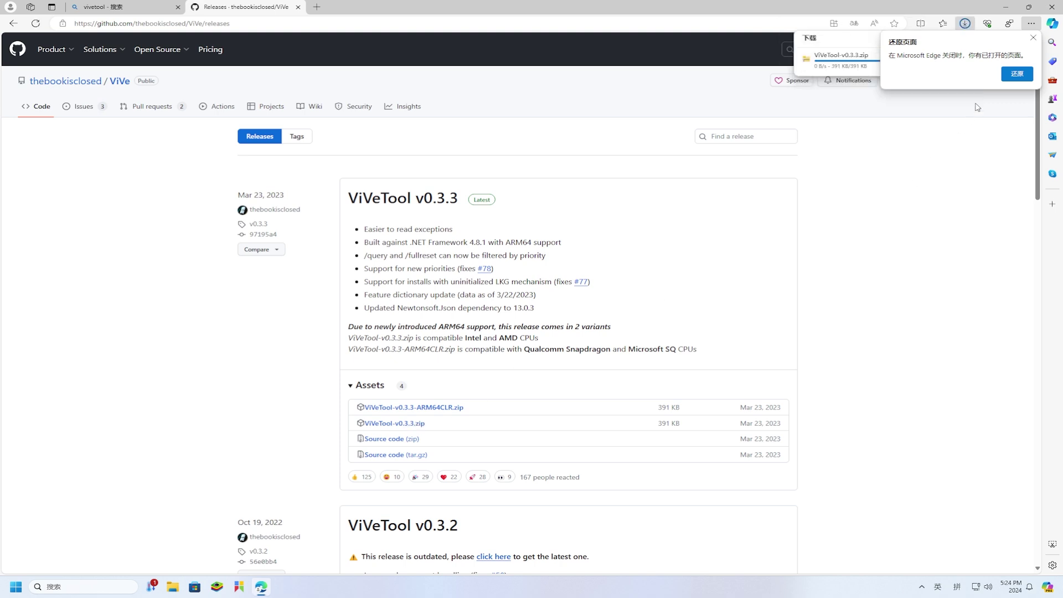
Step: Dismiss the restore-pages prompt and open the downloaded zip from Edge's downloads list
{"action": "left_click", "coordinate": [1033, 38]}
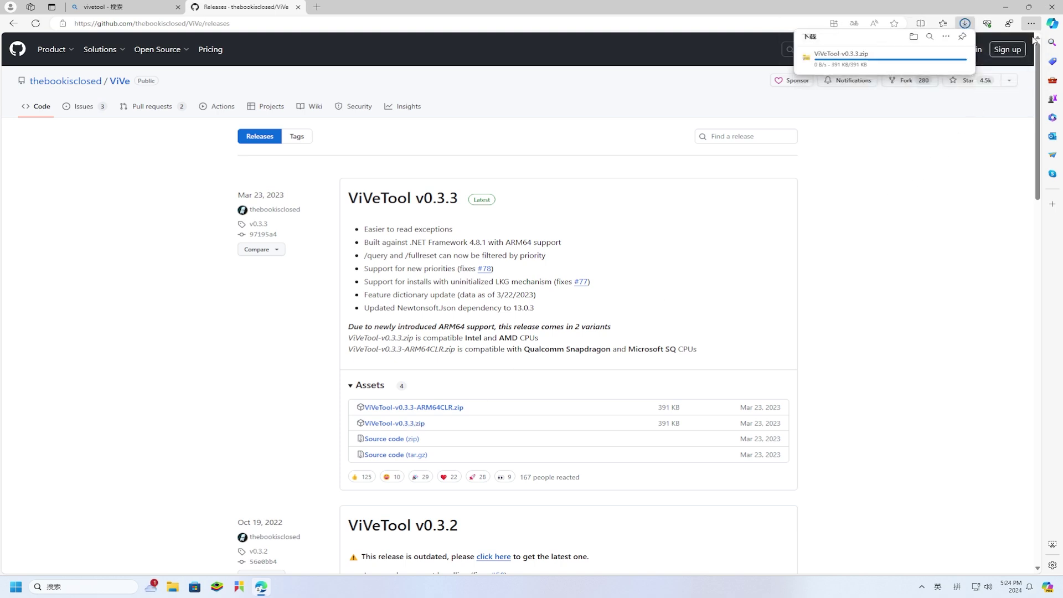
{"action": "left_click", "coordinate": [965, 24]}
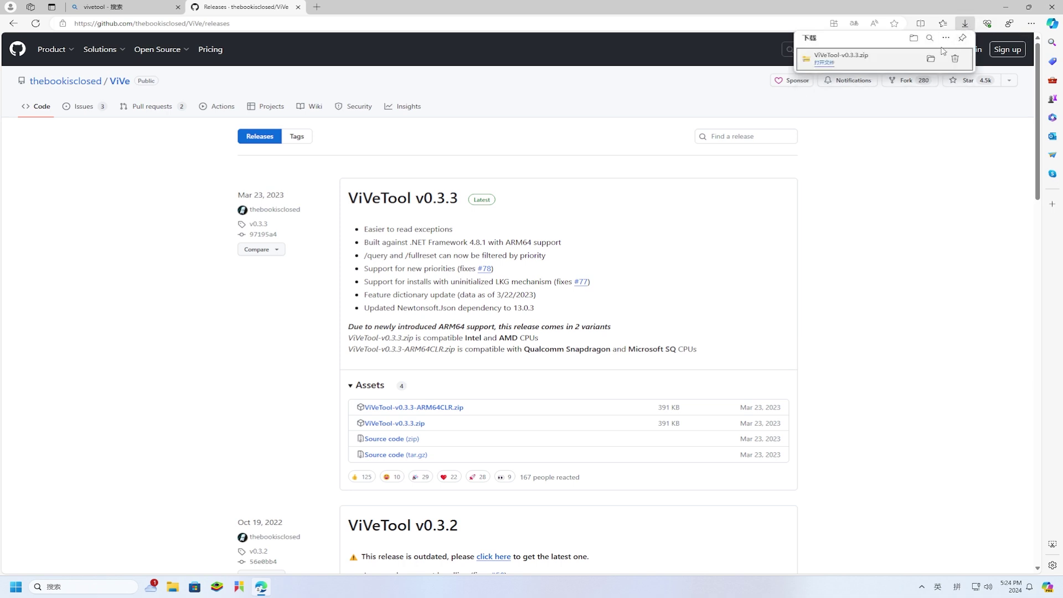
{"action": "left_click", "coordinate": [930, 60]}
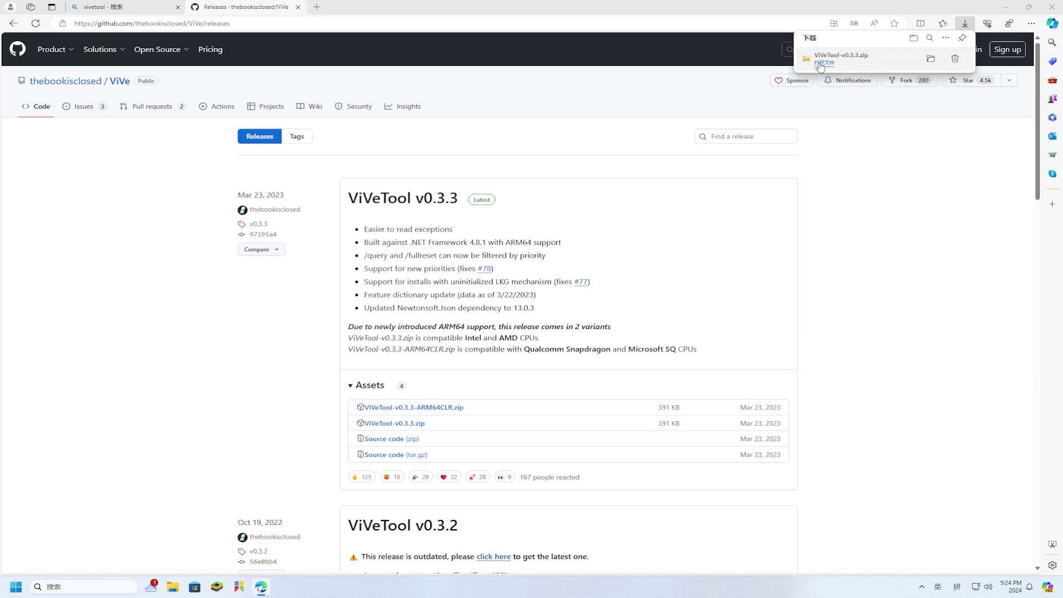
Step: Shrink the zip contents window, minimize Edge, and bring up the desktop's context menu
{"action": "left_click_drag", "start_coordinate": [373, 15], "coordinate": [606, 108]}
{"action": "left_click", "coordinate": [1007, 11]}
{"action": "left_click", "coordinate": [1007, 11]}
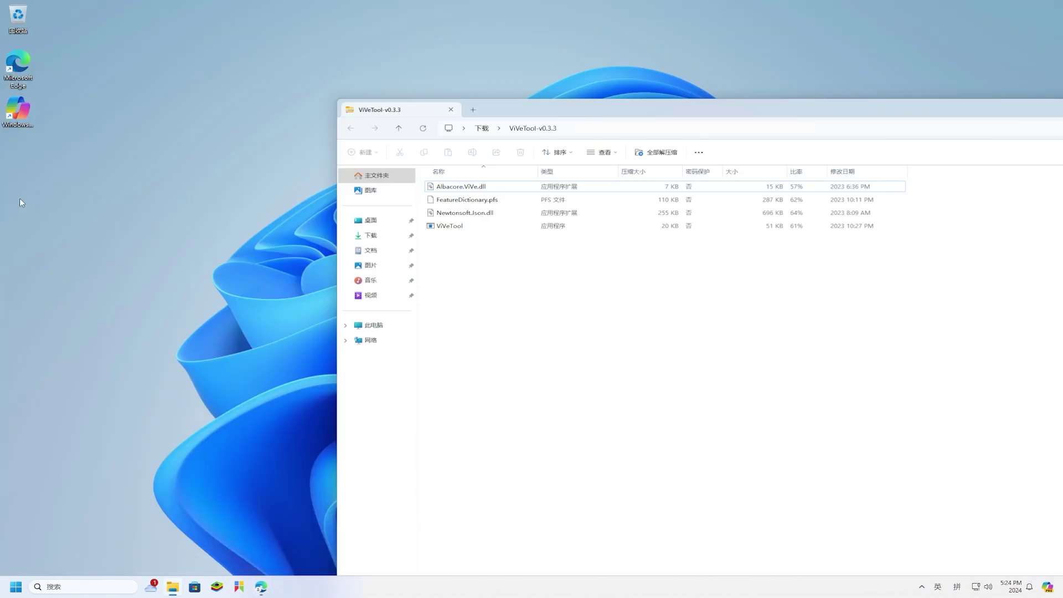
{"action": "right_click", "coordinate": [15, 152]}
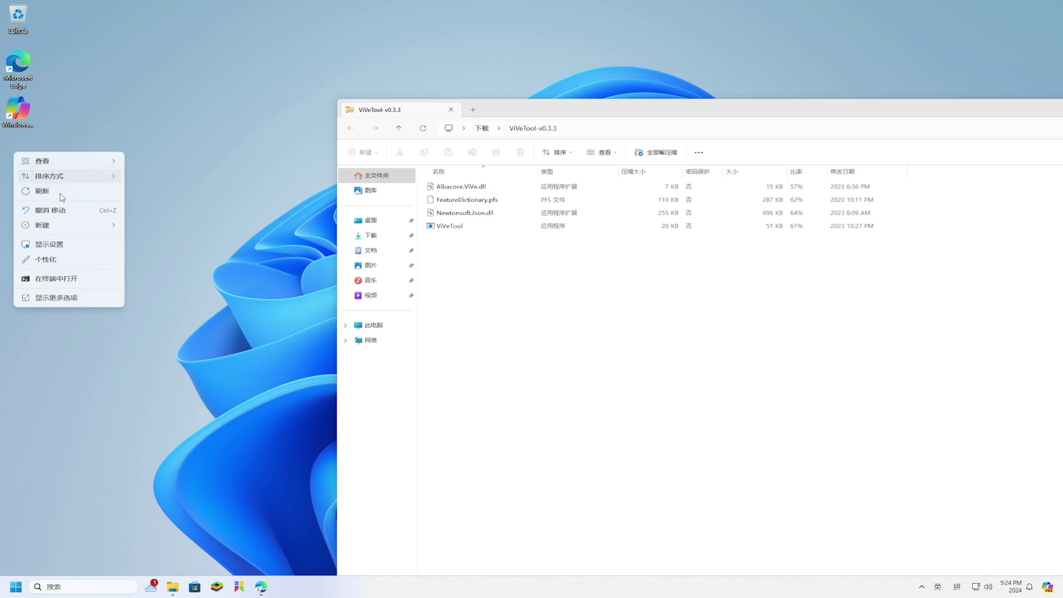
Step: Name the new desktop folder 'vivetool' and move the four ViVeTool files into it
{"action": "mouse_move", "coordinate": [66, 230]}
{"action": "left_click", "coordinate": [137, 230]}
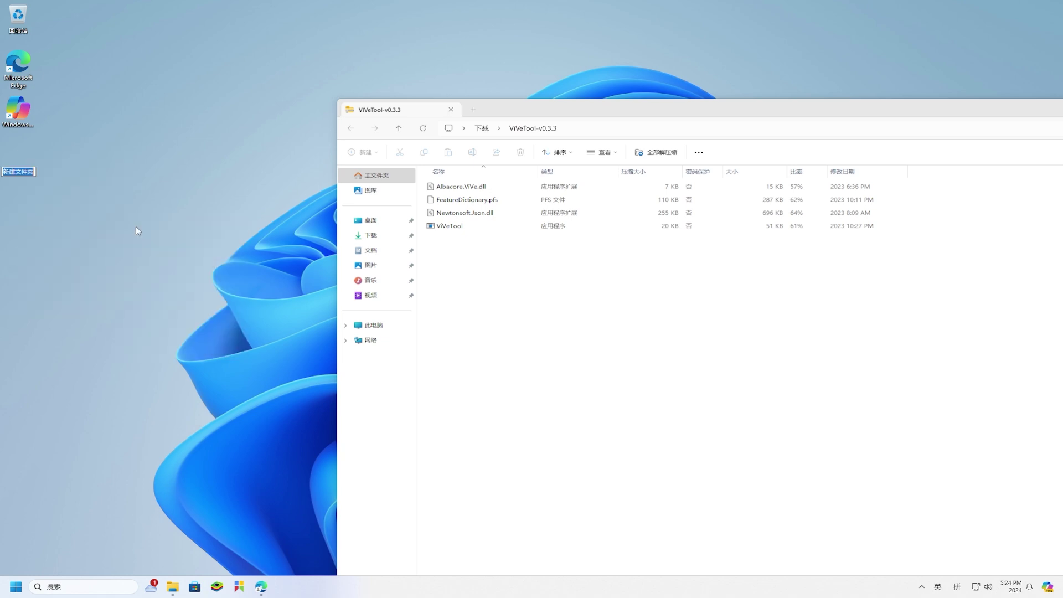
{"action": "type", "text": "vivetool"}
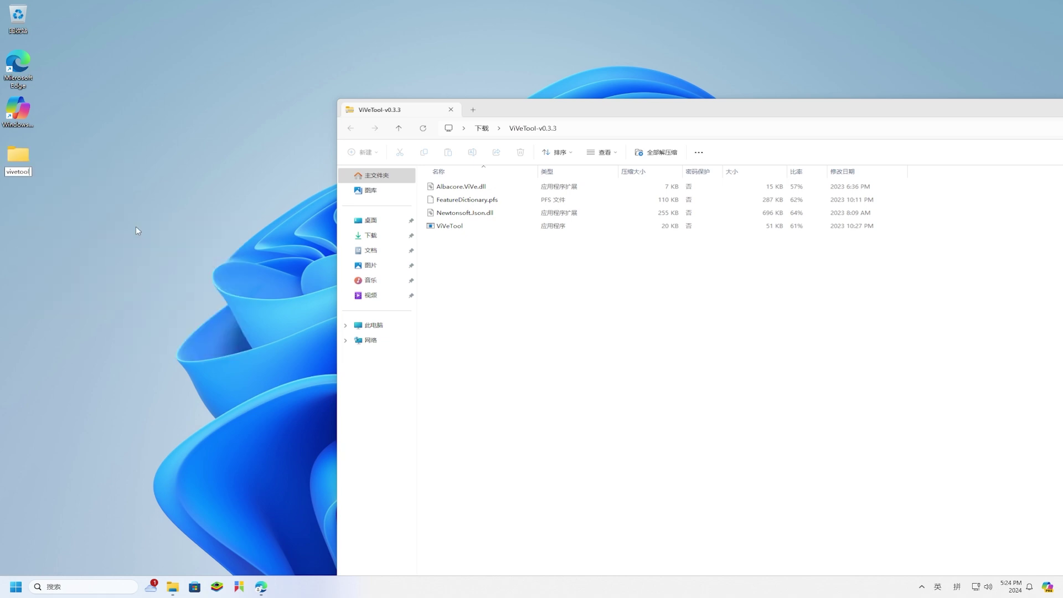
{"action": "key", "text": "Return"}
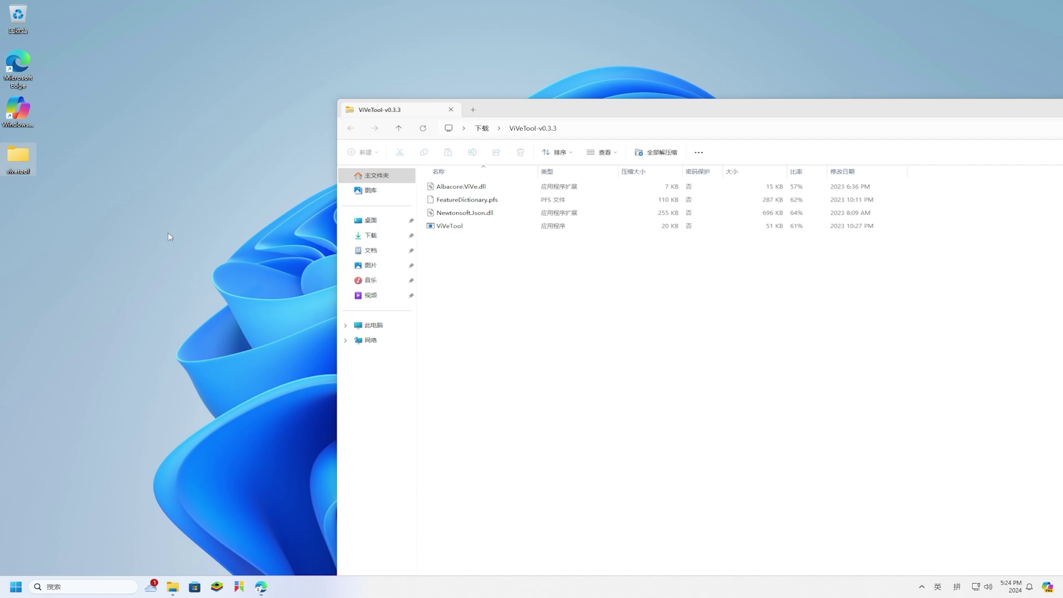
{"action": "left_click_drag", "start_coordinate": [509, 264], "coordinate": [23, 165]}
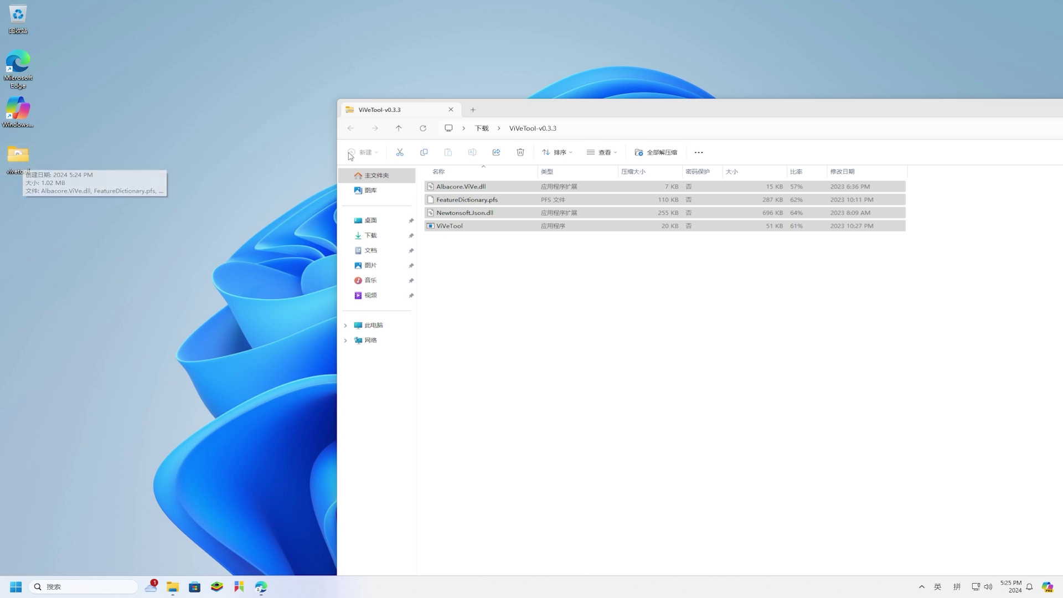
{"action": "left_click_drag", "start_coordinate": [676, 114], "coordinate": [269, 141]}
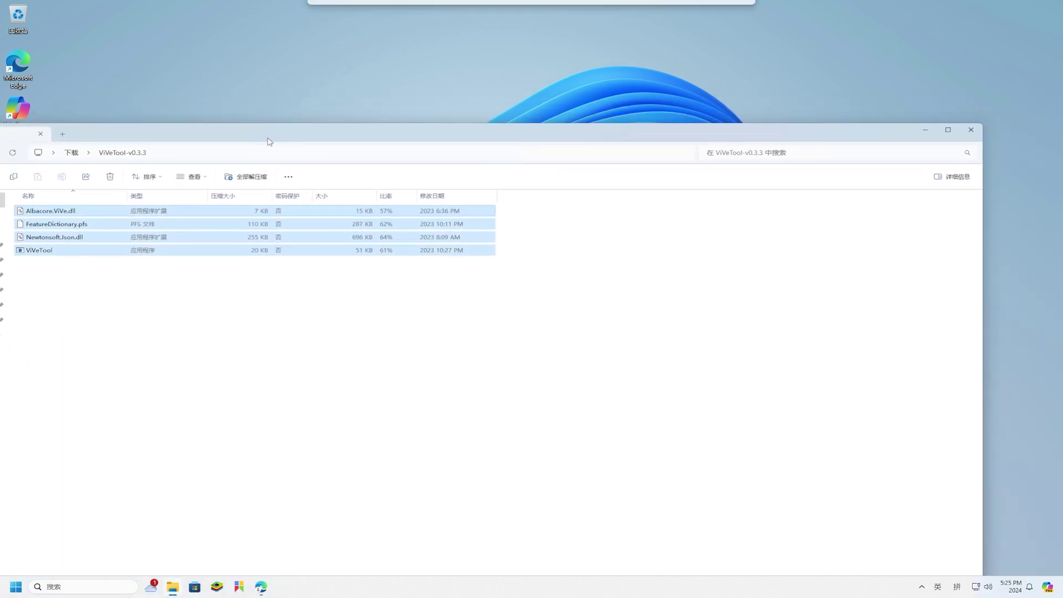
{"action": "left_click", "coordinate": [969, 130]}
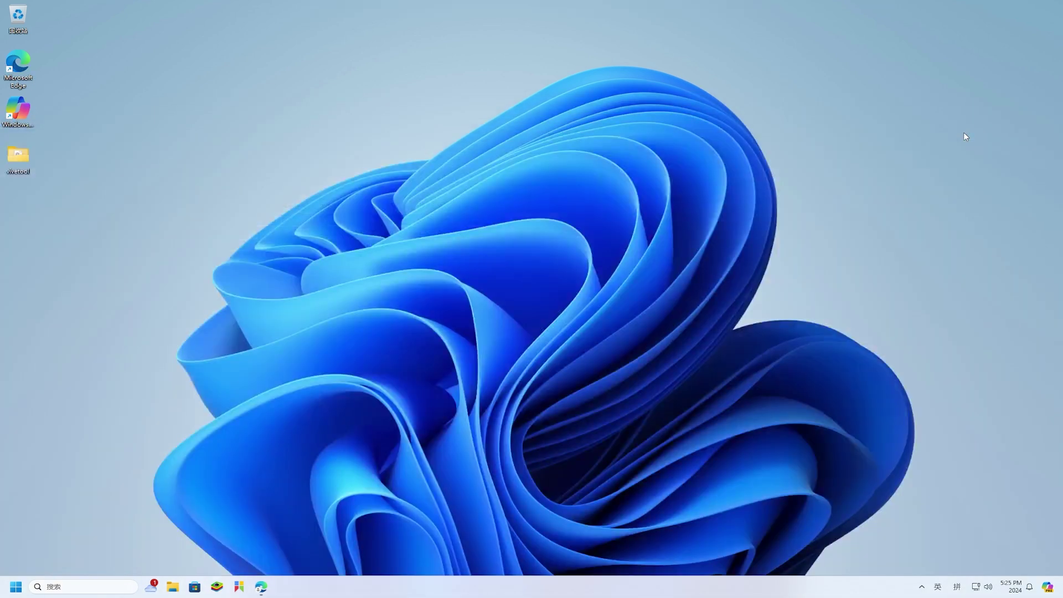
Step: Copy the vivetool folder's full path from the Explorer address bar
{"action": "double_click", "coordinate": [18, 157]}
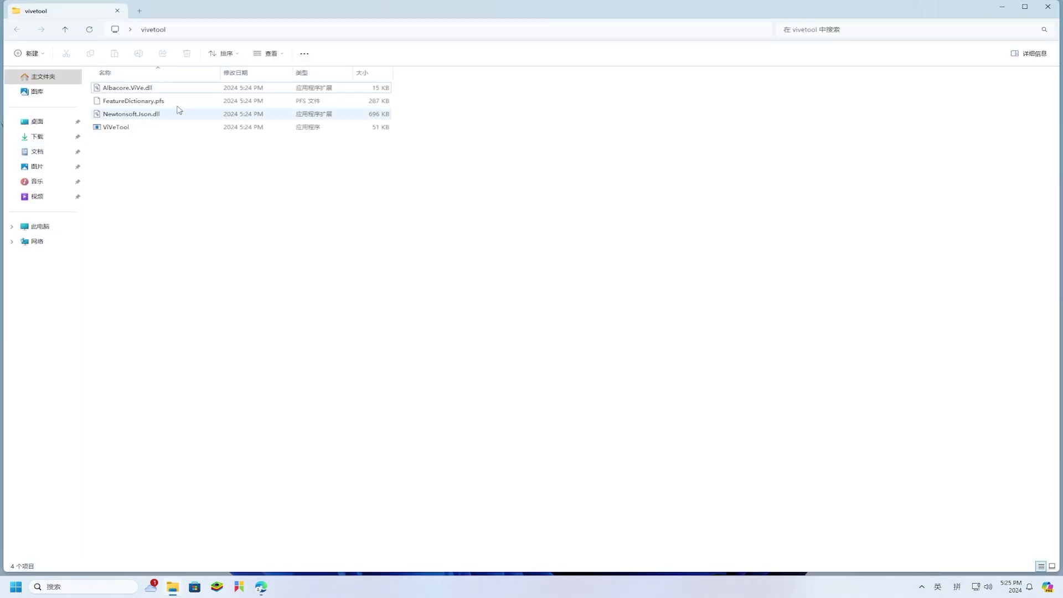
{"action": "left_click", "coordinate": [458, 30]}
{"action": "right_click", "coordinate": [458, 32]}
{"action": "left_click", "coordinate": [482, 55]}
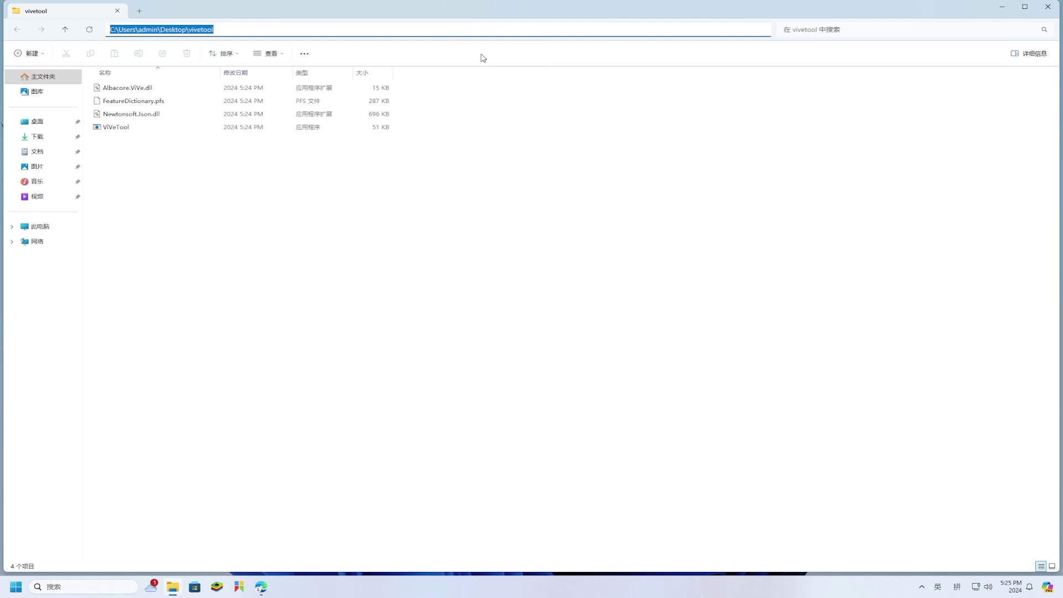
{"action": "left_click", "coordinate": [1052, 11]}
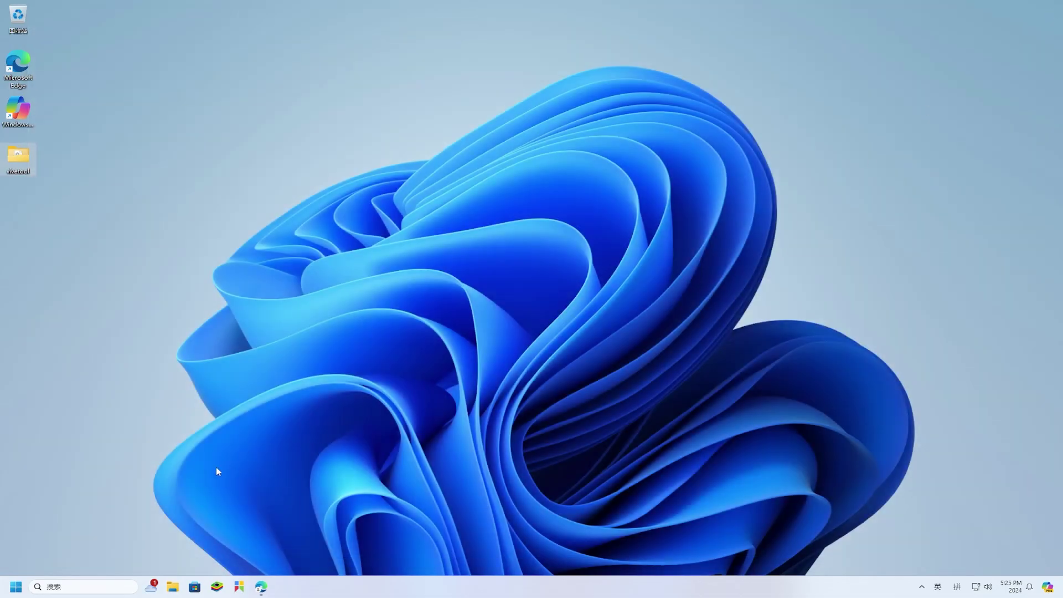
Step: Launch Command Prompt as administrator from the Start search for 'cmd'
{"action": "left_click", "coordinate": [16, 588]}
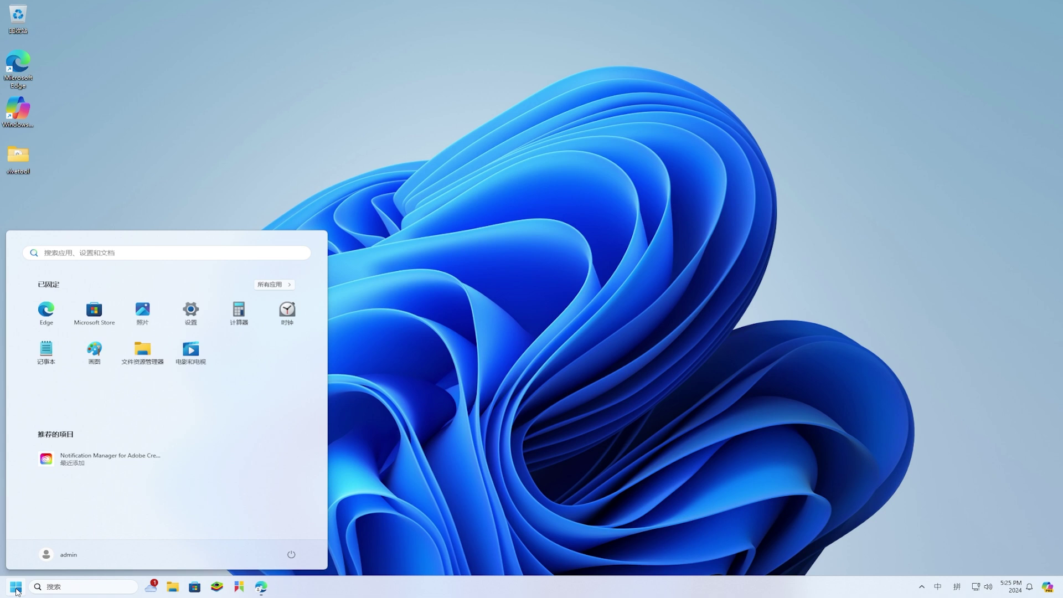
{"action": "type", "text": "cmdd"}
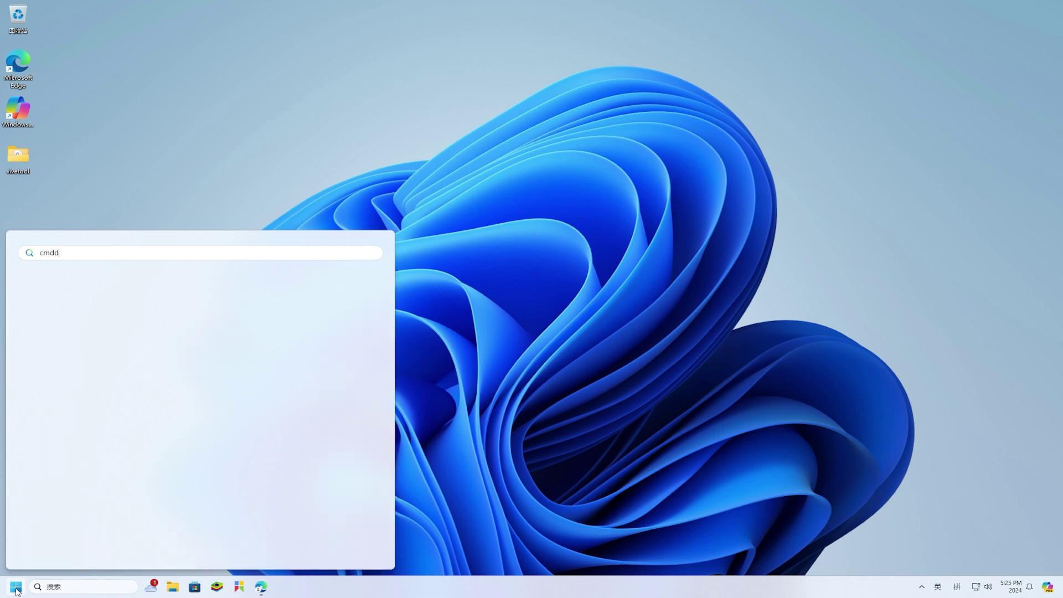
{"action": "key", "text": "BackSpace"}
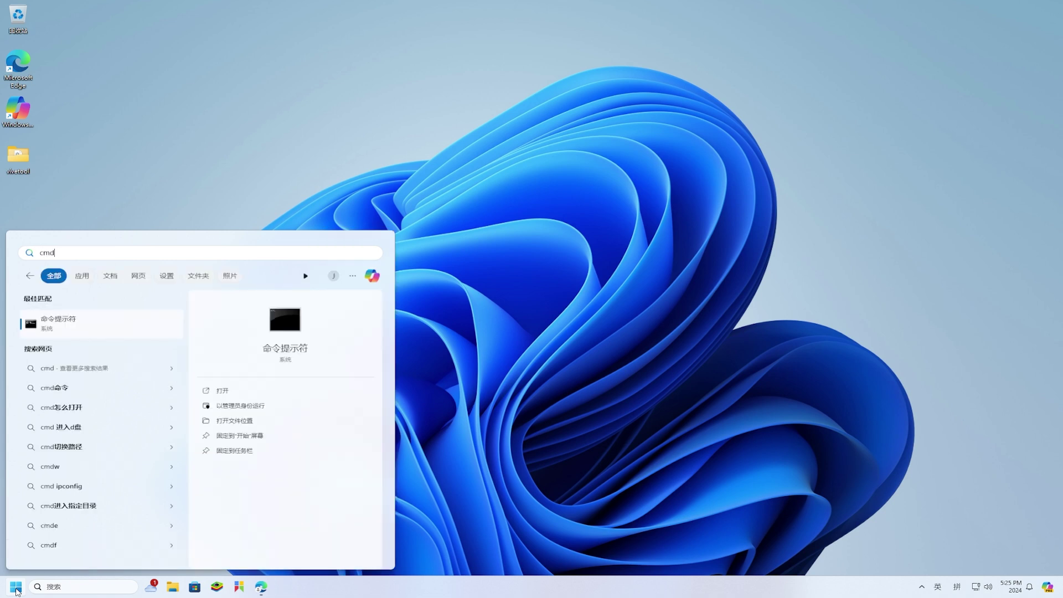
{"action": "left_click", "coordinate": [239, 410]}
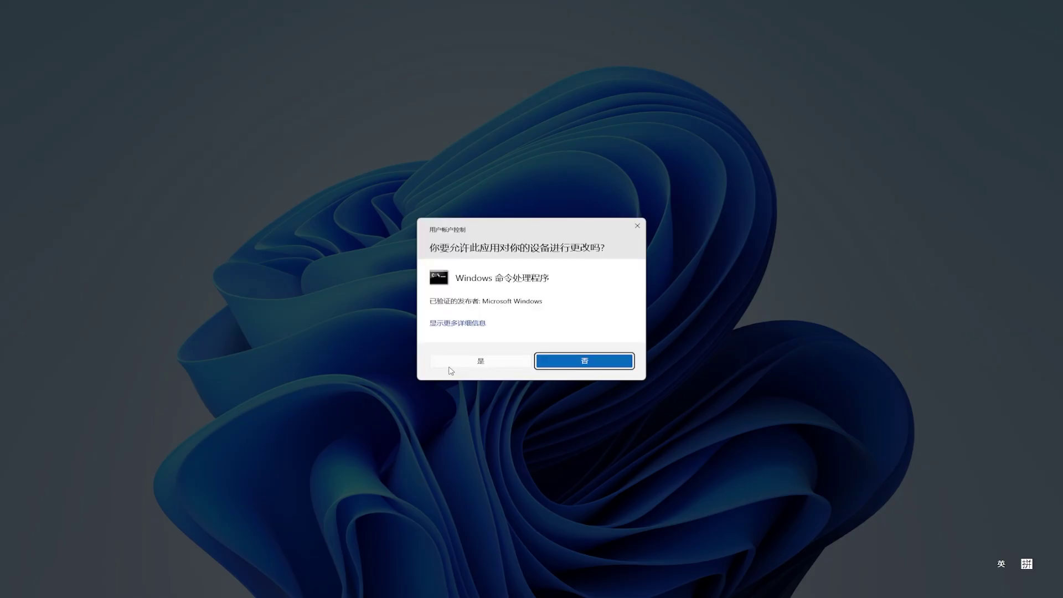
{"action": "left_click", "coordinate": [457, 364]}
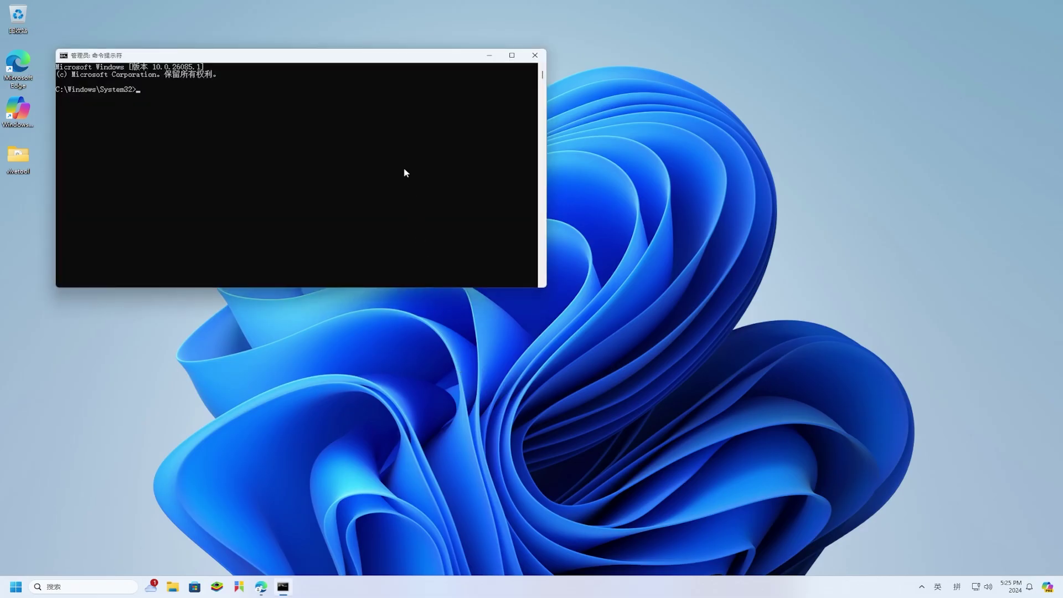
{"action": "left_click_drag", "start_coordinate": [372, 61], "coordinate": [562, 184]}
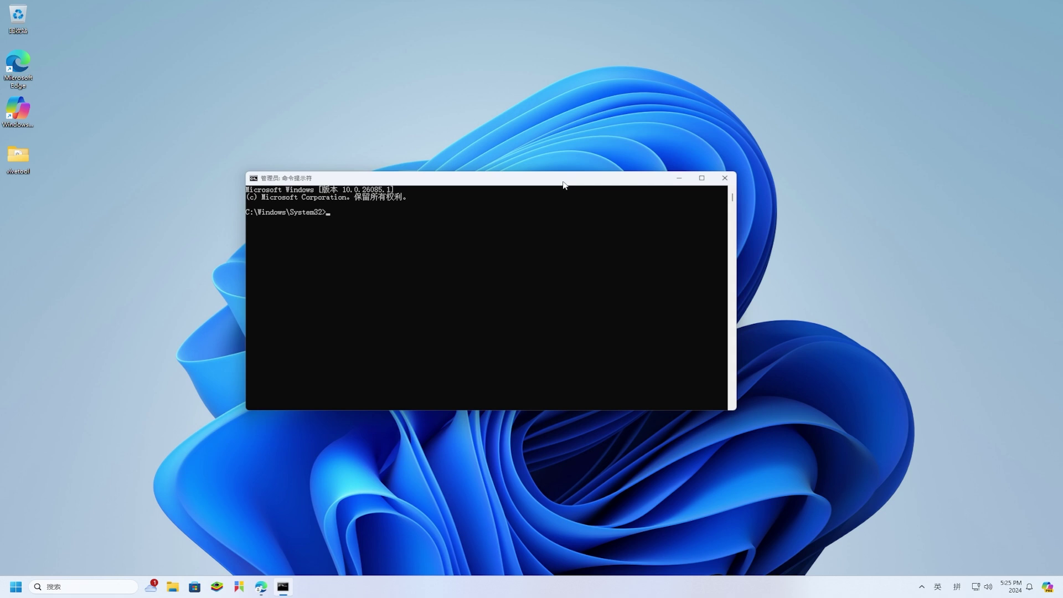
Step: Change into the vivetool folder and enable feature IDs 47526251 and 45930103 with ViVeTool
{"action": "type", "text": "cd"}
{"action": "type", "text": "C:\\Users\\admin\\Desktop\\vivetool"}
{"action": "key", "text": "Return"}
{"action": "type", "text": "vivetool /enable "}
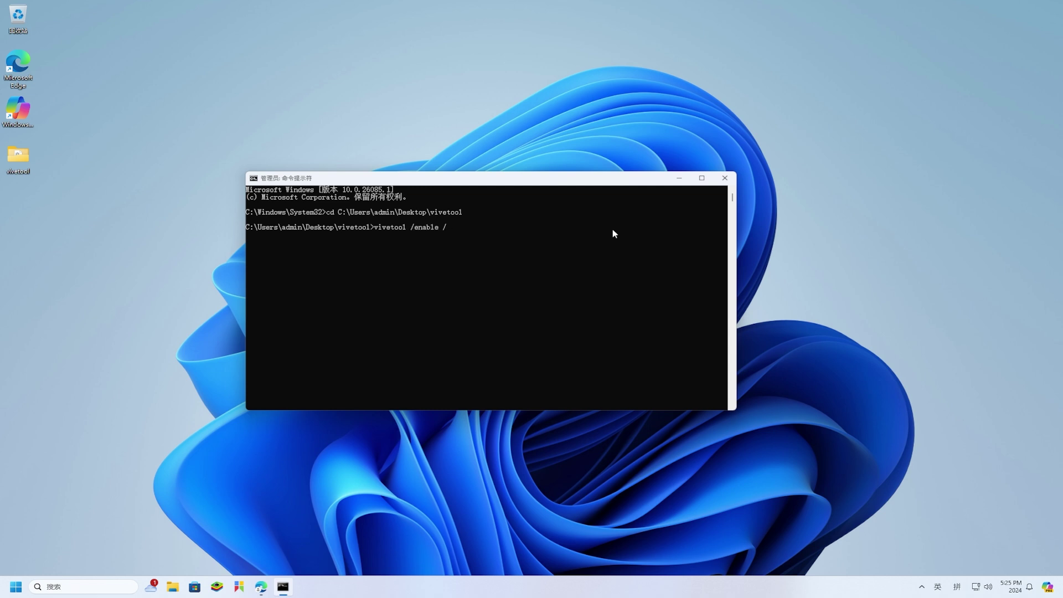
{"action": "type", "text": "/id:47526251"}
{"action": "key", "text": "Return"}
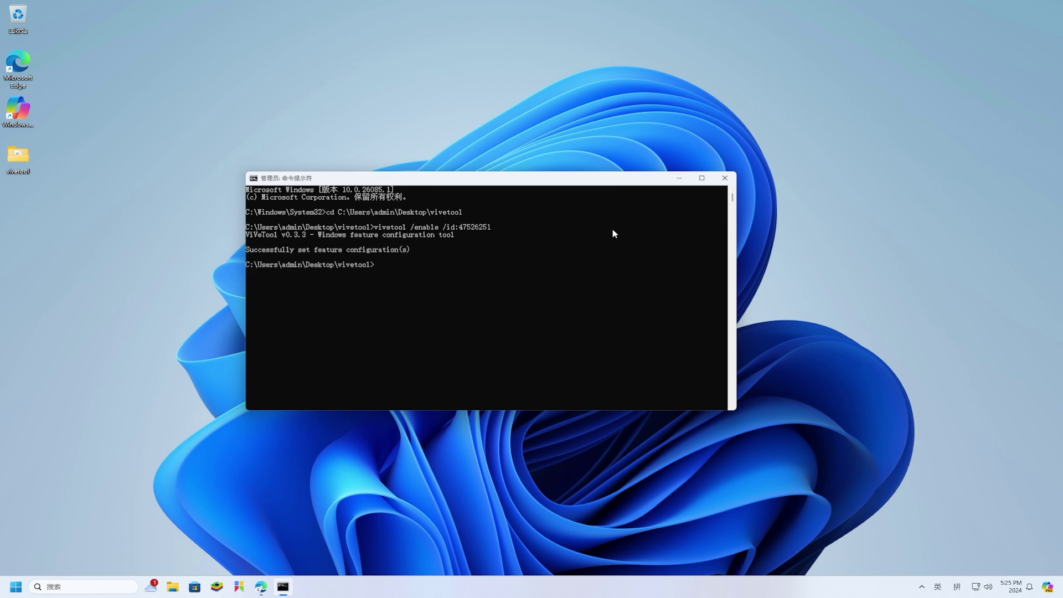
{"action": "type", "text": "vivetool /enable /id:45930103"}
{"action": "key", "text": "Return"}
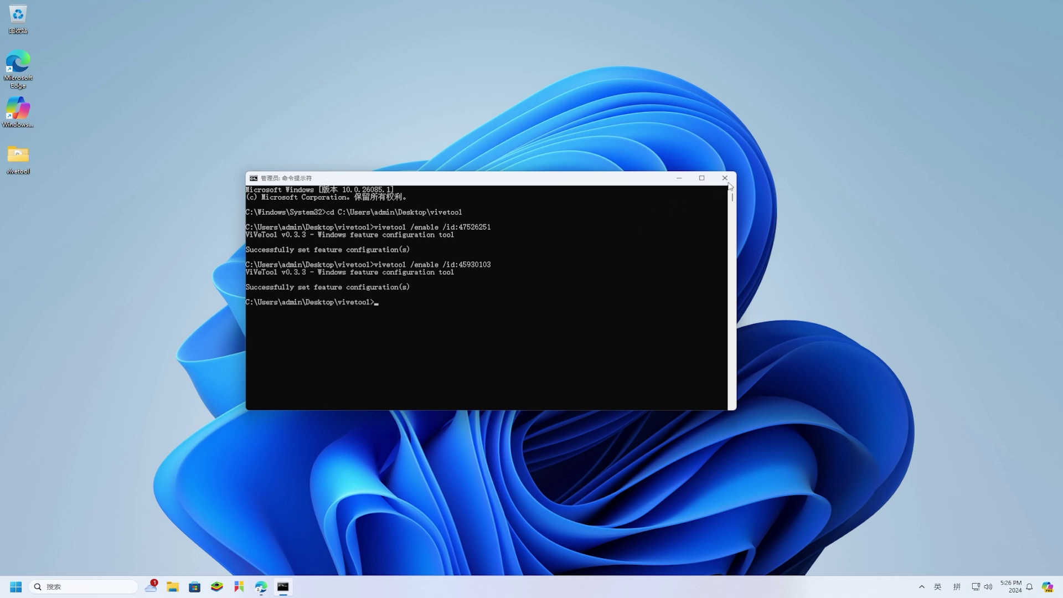
{"action": "left_click", "coordinate": [725, 178]}
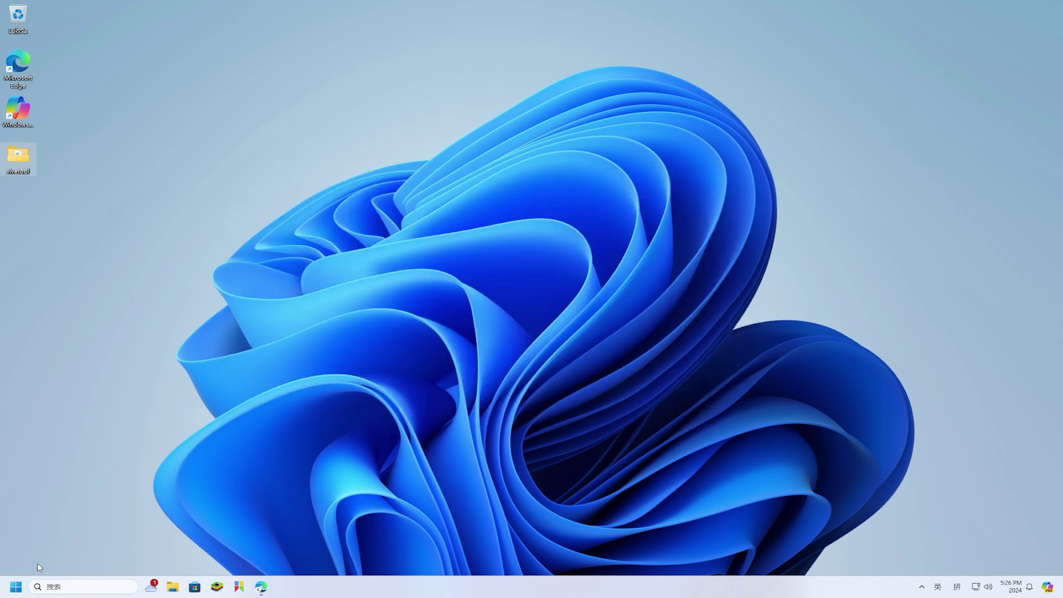
Step: Restart the computer from the Start menu's power options
{"action": "left_click", "coordinate": [16, 586]}
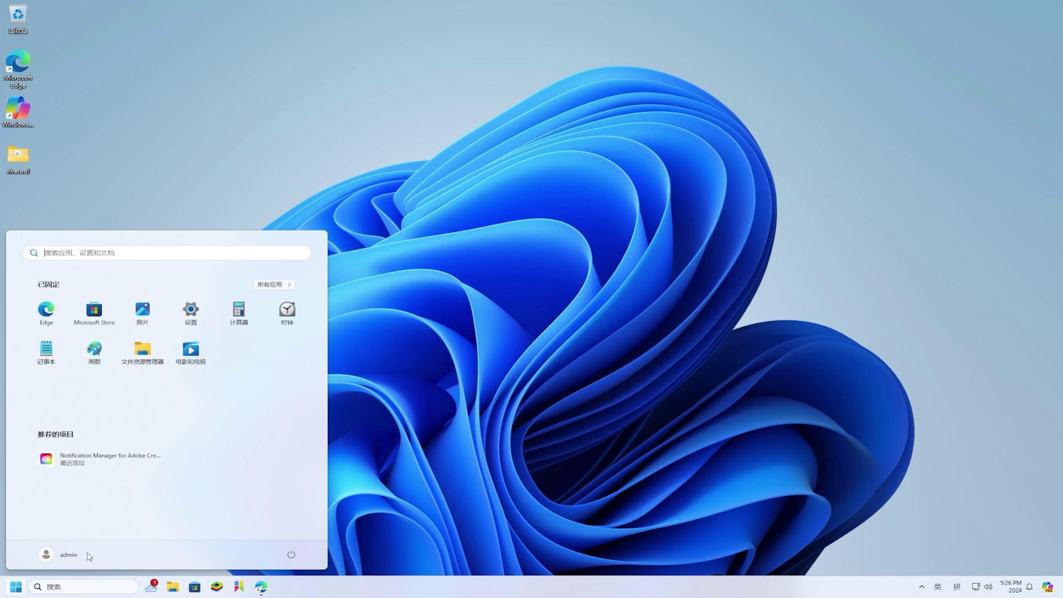
{"action": "left_click", "coordinate": [290, 554]}
{"action": "left_click", "coordinate": [289, 535]}
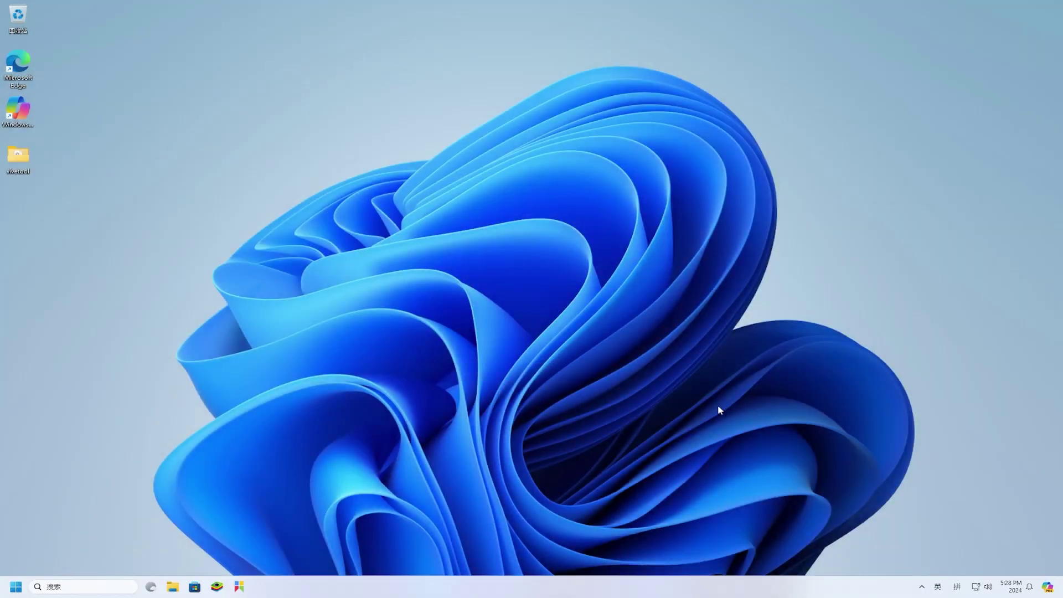
Step: Open Copilot and uncheck 并排 so it becomes a floating window
{"action": "left_click", "coordinate": [1047, 589]}
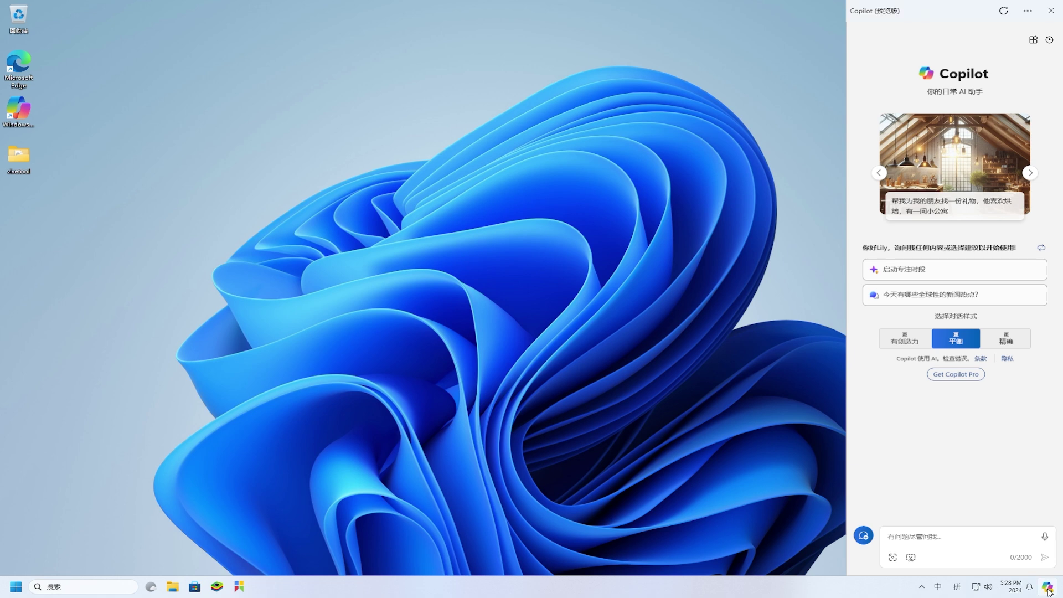
{"action": "left_click", "coordinate": [1027, 12]}
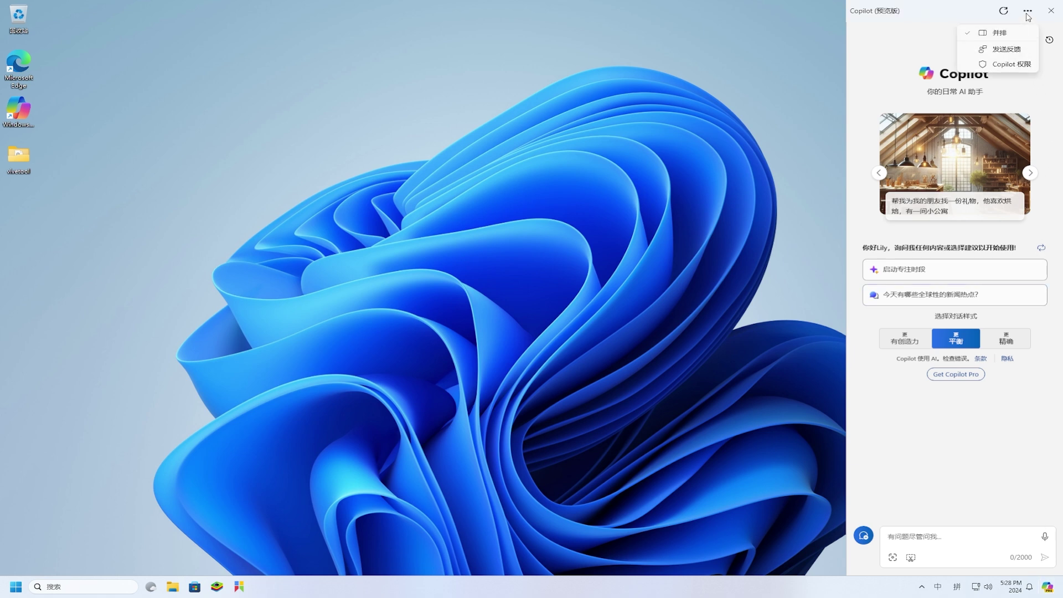
{"action": "left_click", "coordinate": [1010, 36]}
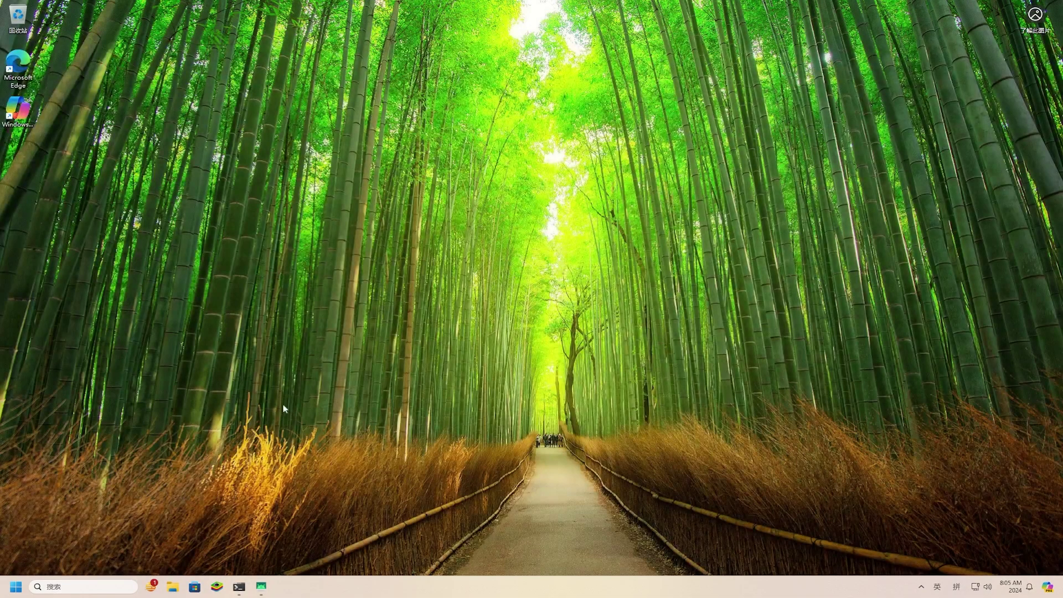
Step: In Settings > Bluetooth and devices > Mobile devices, switch 允许此电脑访问你的移动设备 on
{"action": "left_click", "coordinate": [15, 588]}
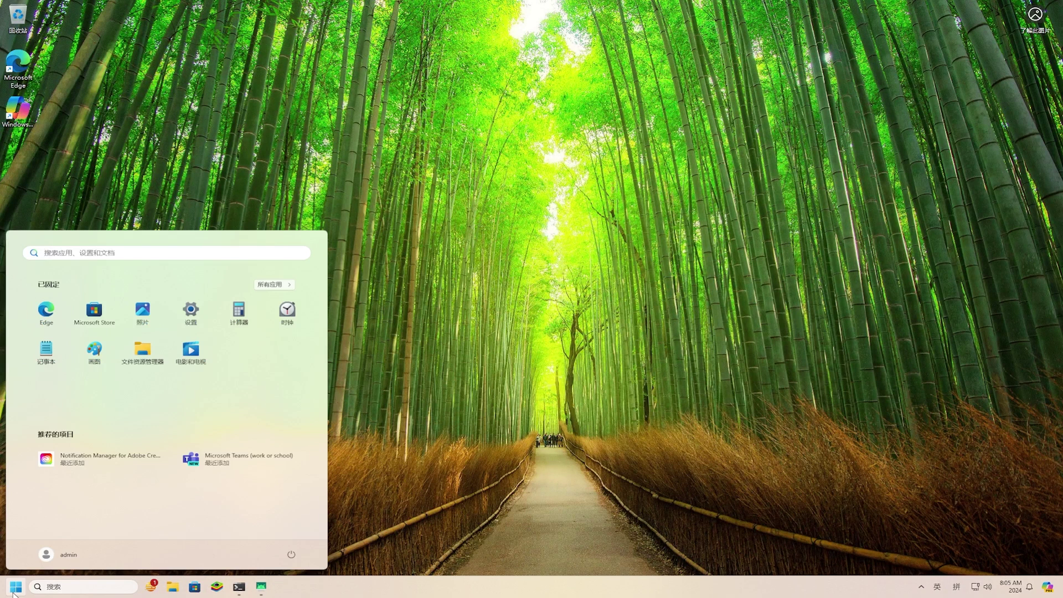
{"action": "left_click", "coordinate": [191, 313]}
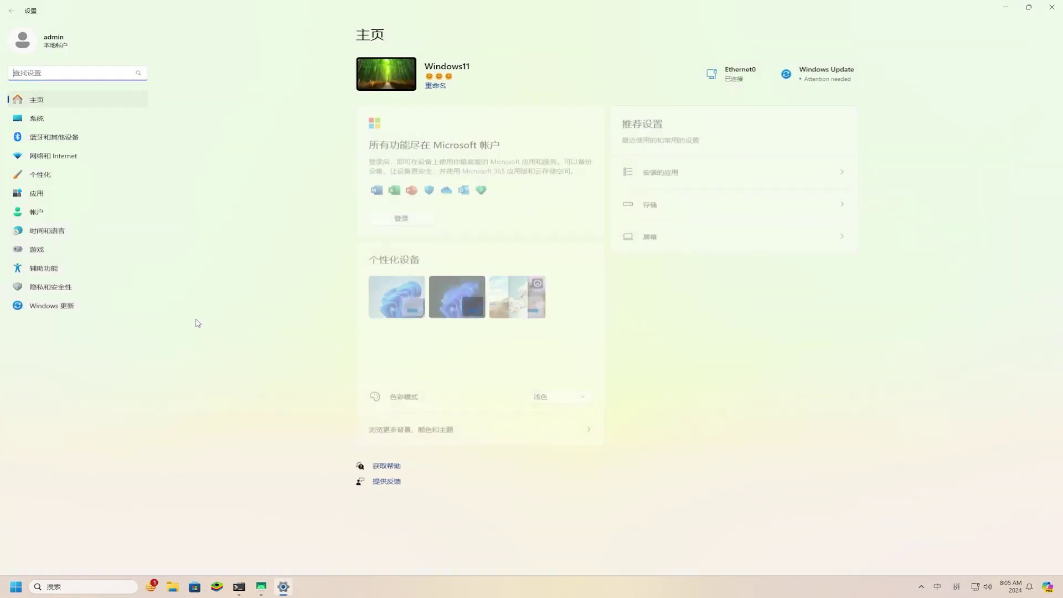
{"action": "left_click", "coordinate": [73, 144]}
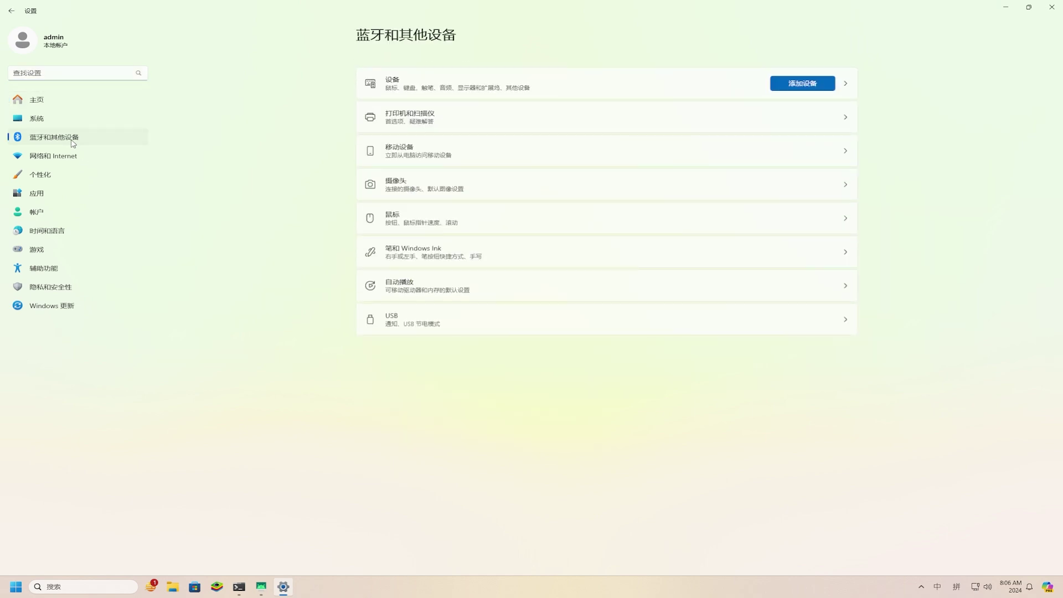
{"action": "left_click", "coordinate": [452, 154]}
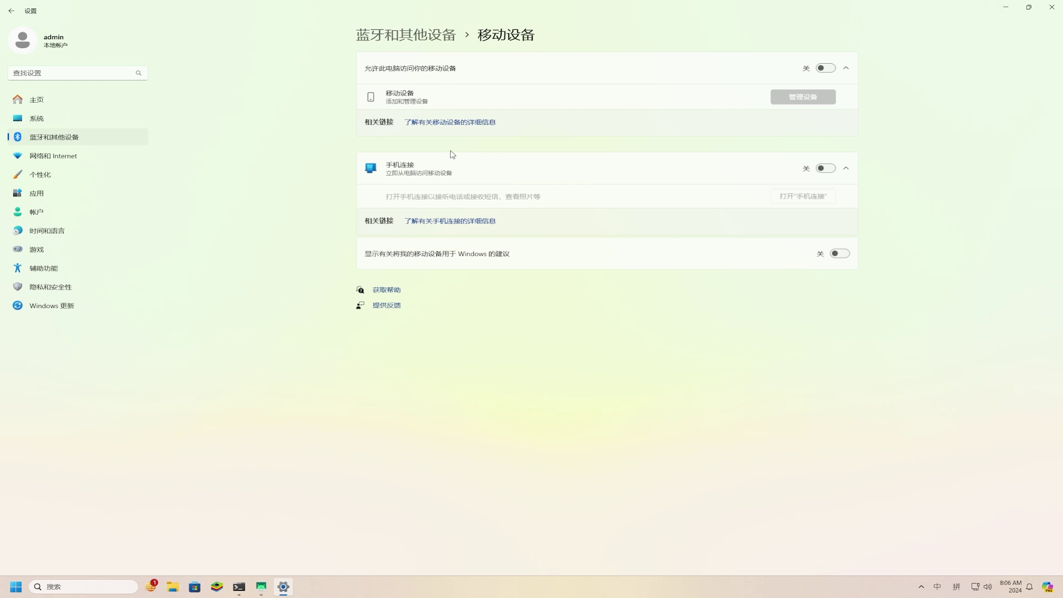
{"action": "left_click", "coordinate": [825, 68]}
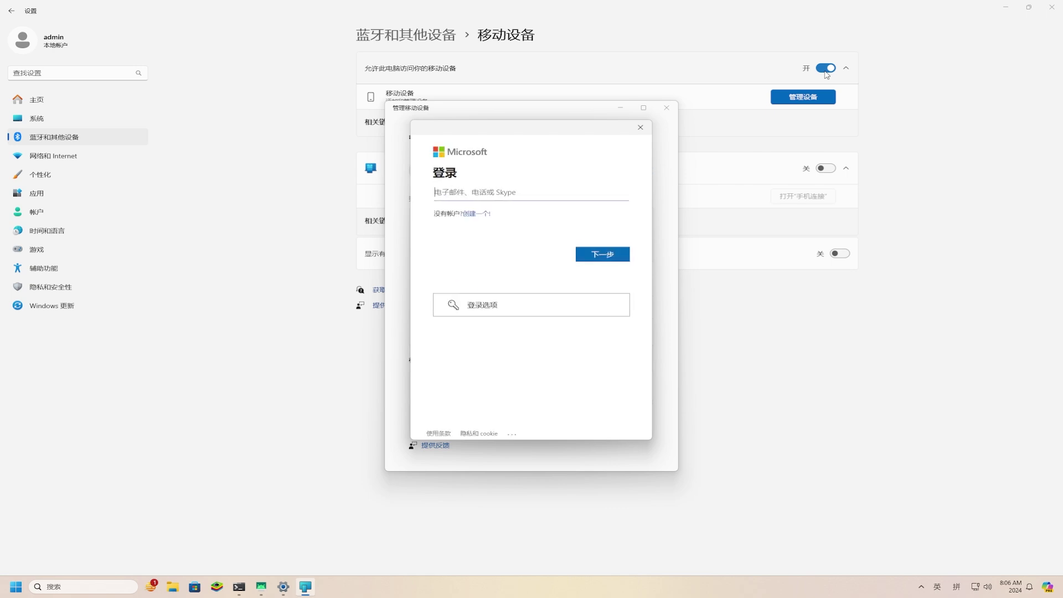
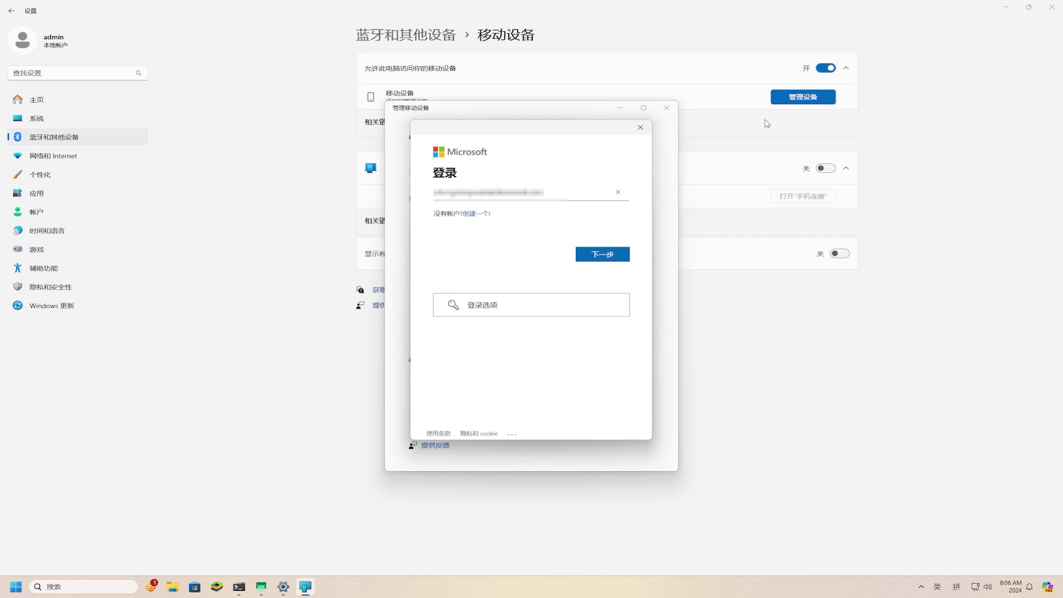
Step: Sign in with the Microsoft account e-mail and password
{"action": "left_click", "coordinate": [617, 257]}
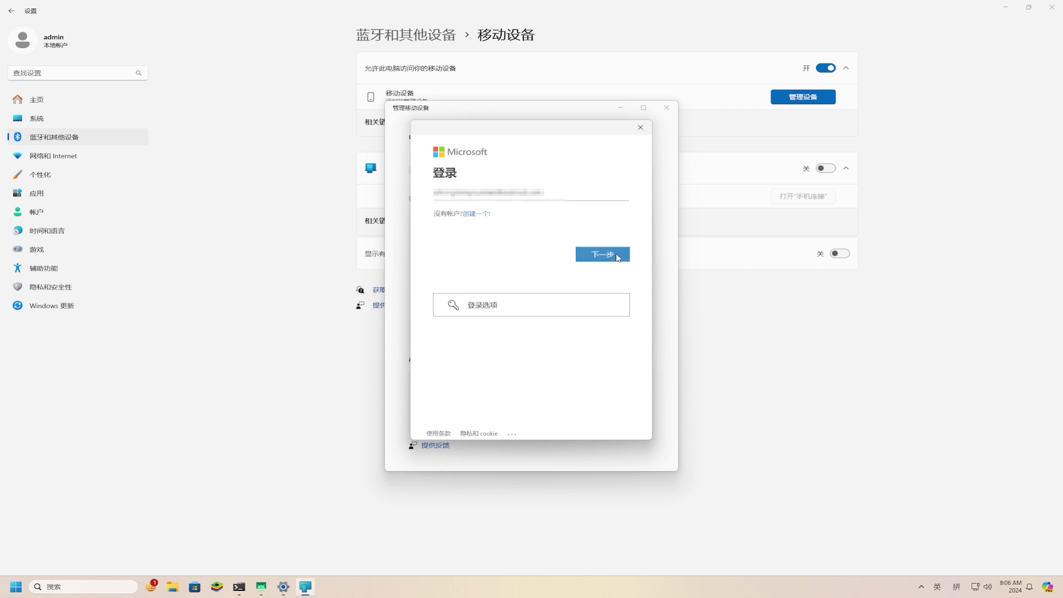
{"action": "type", "text": "•••••••••"}
{"action": "left_click", "coordinate": [619, 268]}
{"action": "left_click", "coordinate": [617, 273]}
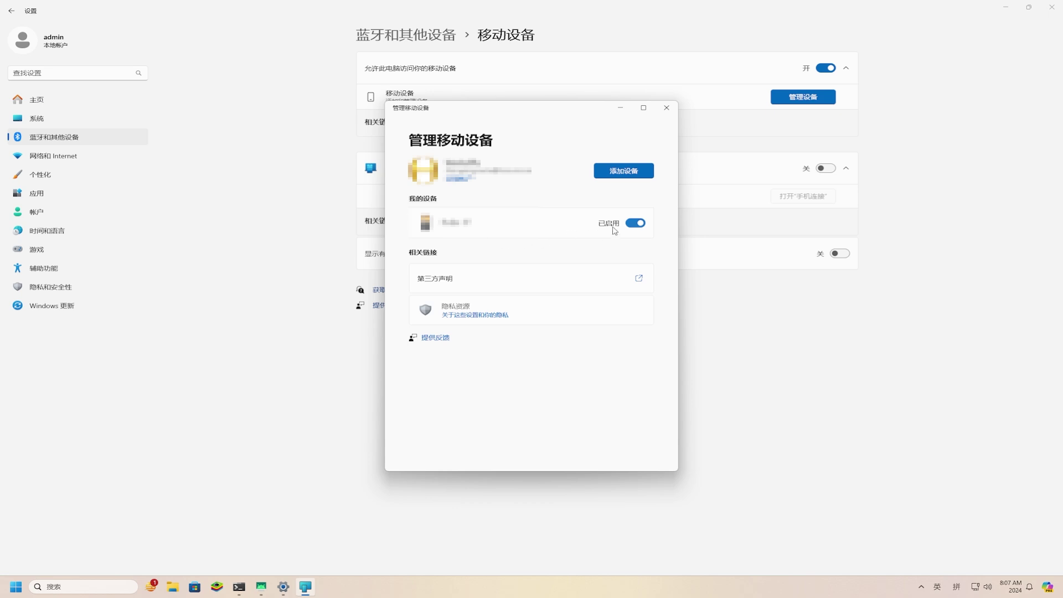
Step: Disable the old linked phone, add a new device to show its QR code, and open the phone mirror
{"action": "left_click", "coordinate": [635, 224]}
{"action": "left_click", "coordinate": [629, 173]}
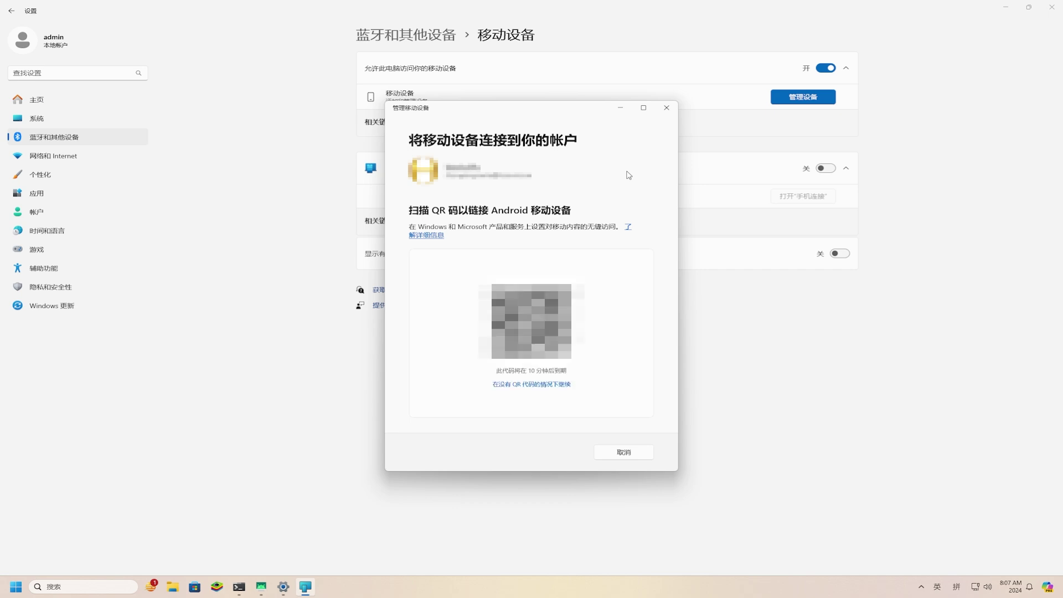
{"action": "left_click", "coordinate": [262, 589]}
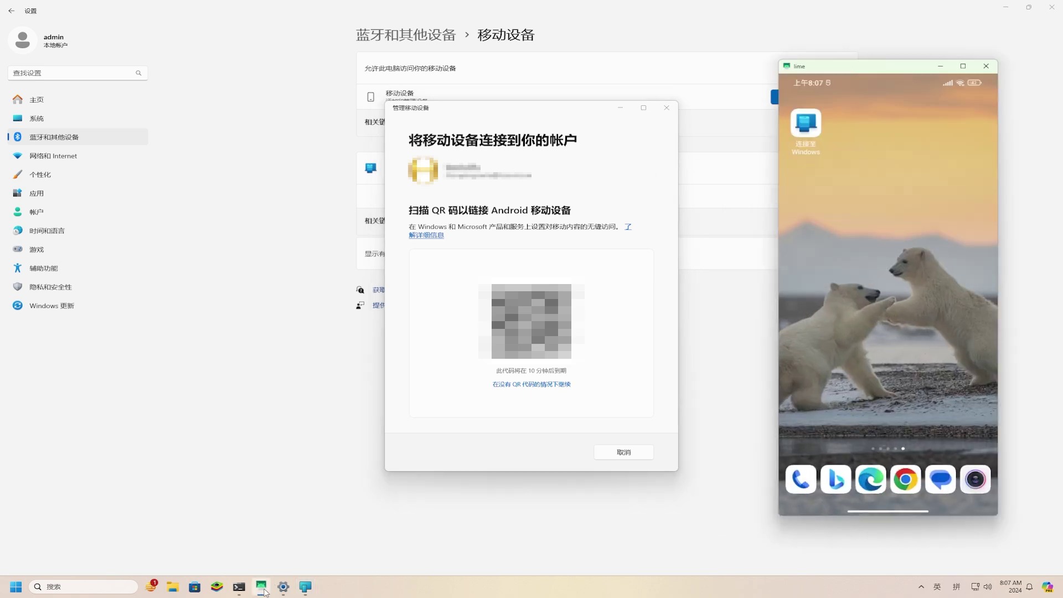
Step: Open Link to Windows on the phone, choose 我有 QR 码, and submit the PC's verification code
{"action": "left_click", "coordinate": [1005, 7]}
{"action": "left_click_drag", "start_coordinate": [575, 110], "coordinate": [407, 111]}
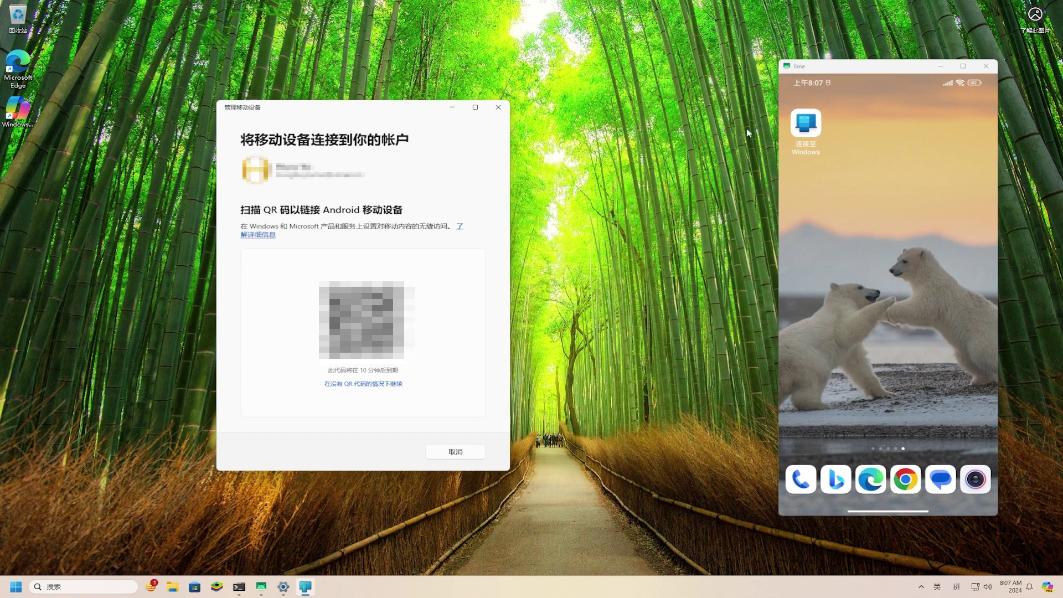
{"action": "left_click", "coordinate": [804, 128]}
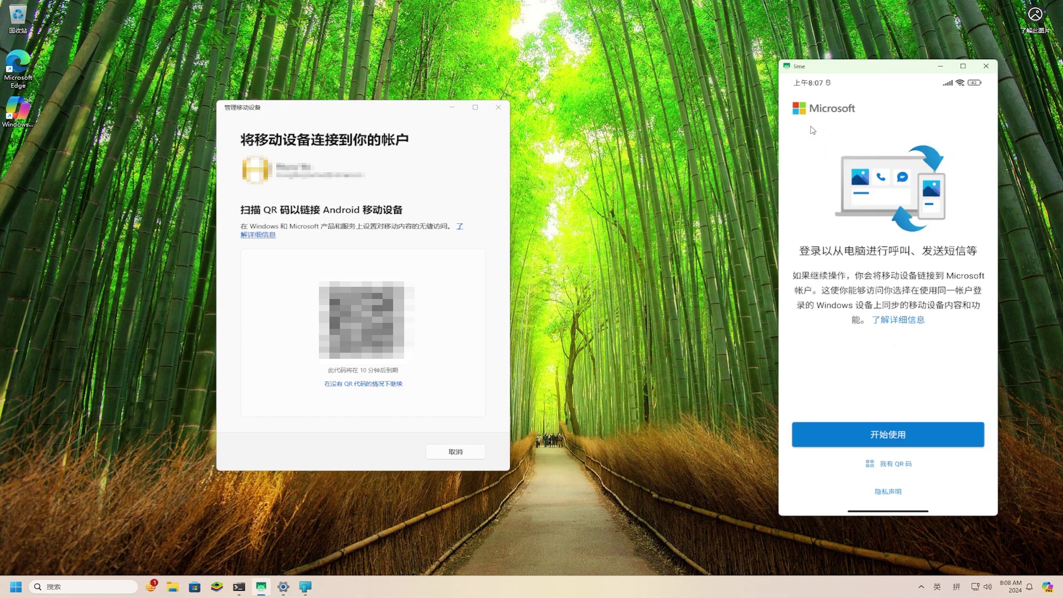
{"action": "left_click", "coordinate": [911, 468]}
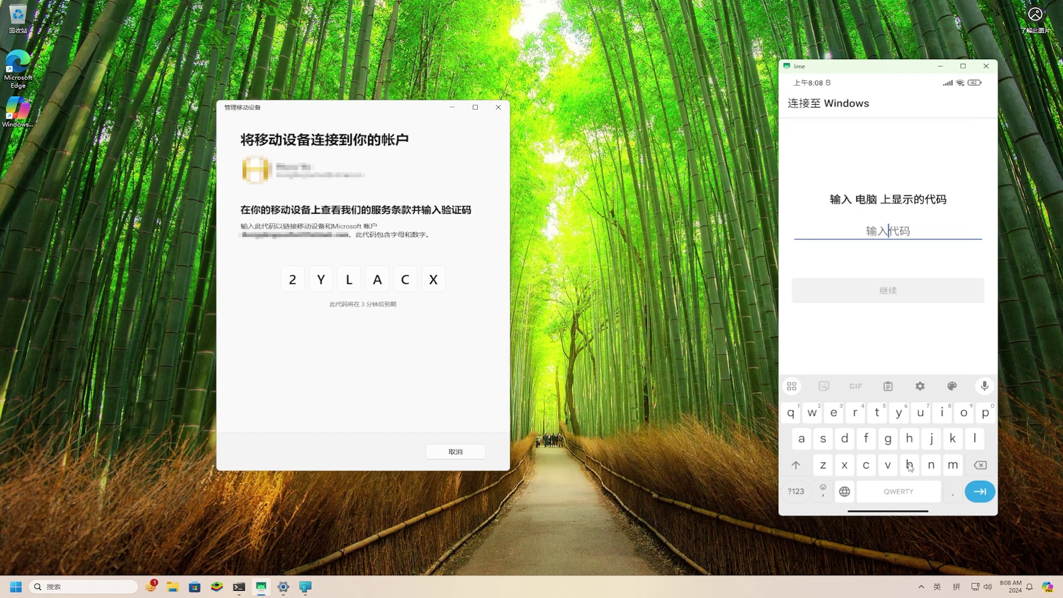
{"action": "type", "text": "2"}
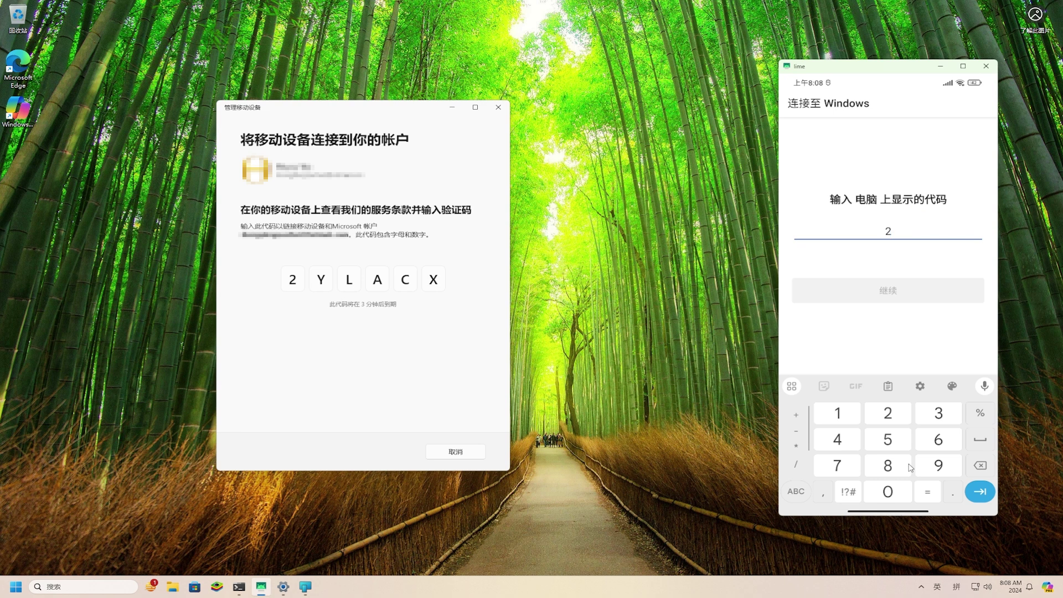
{"action": "type", "text": "Y"}
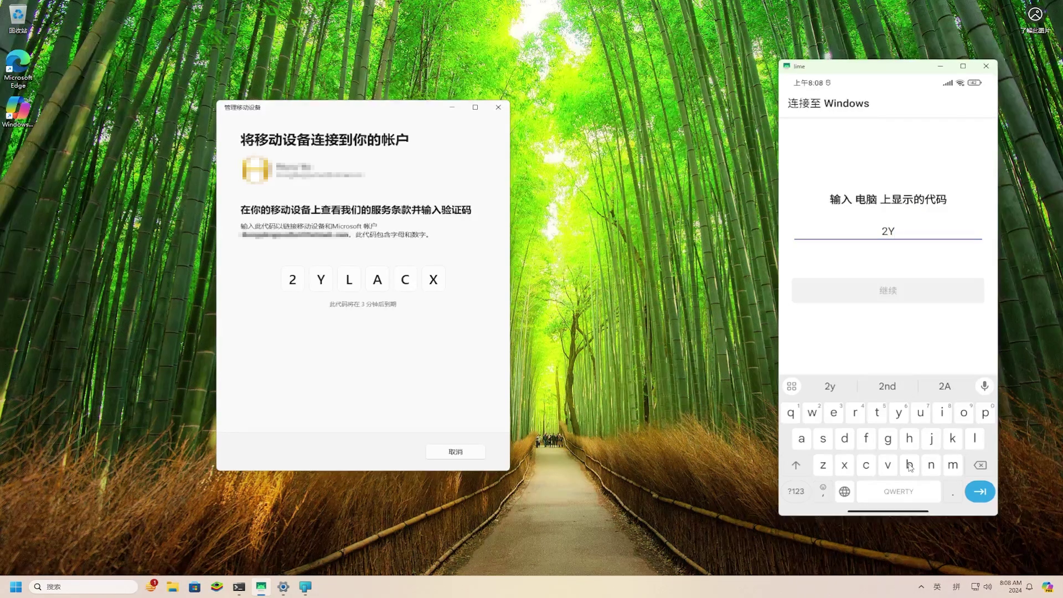
{"action": "type", "text": "LACX"}
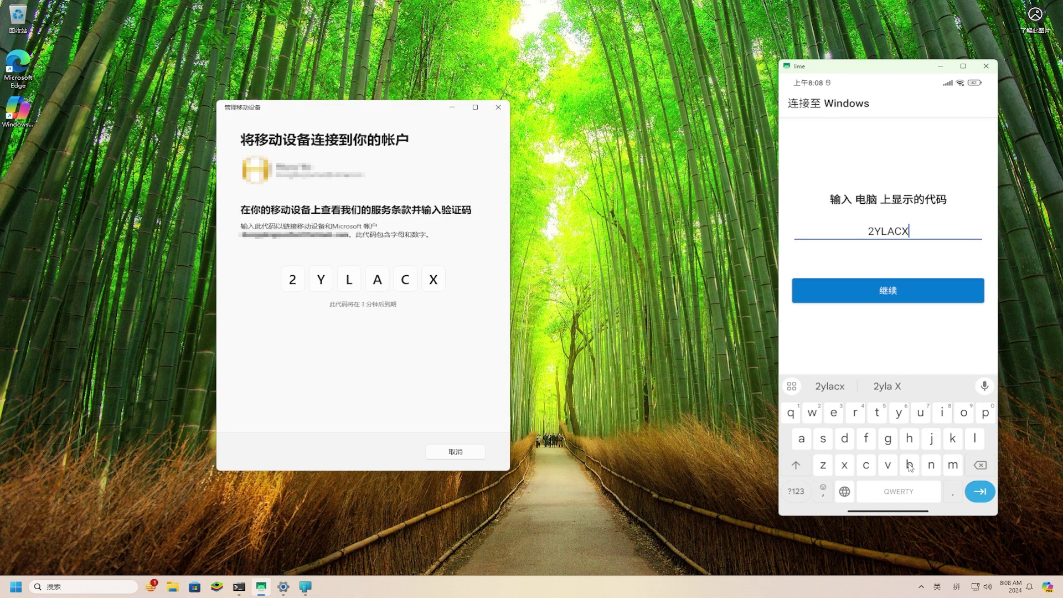
{"action": "left_click", "coordinate": [892, 297]}
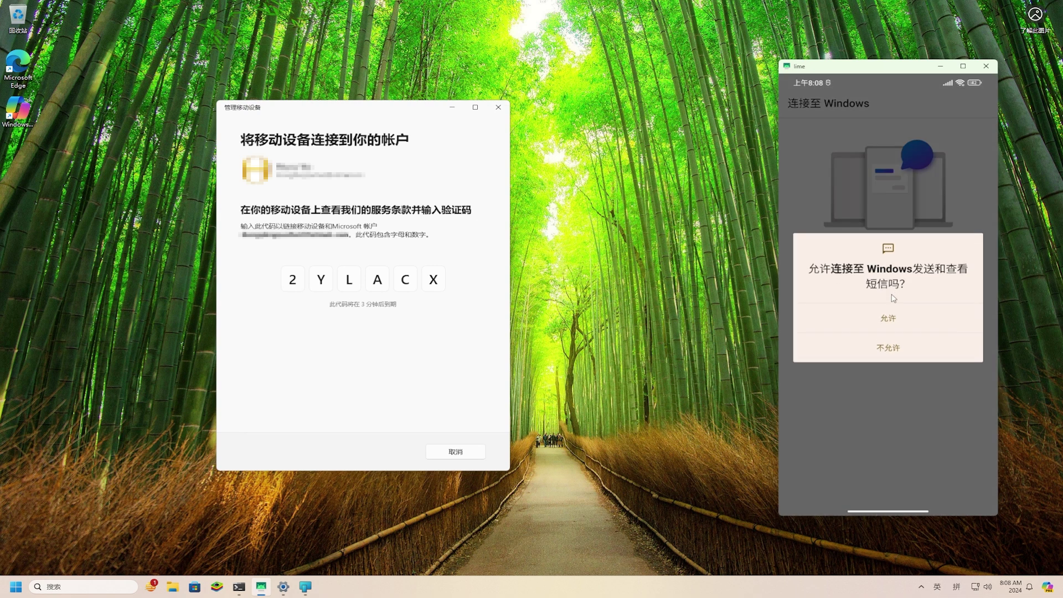
Step: Allow SMS, phone, contacts, photos/media and call-log access, and agree to share usage data
{"action": "left_click", "coordinate": [931, 316]}
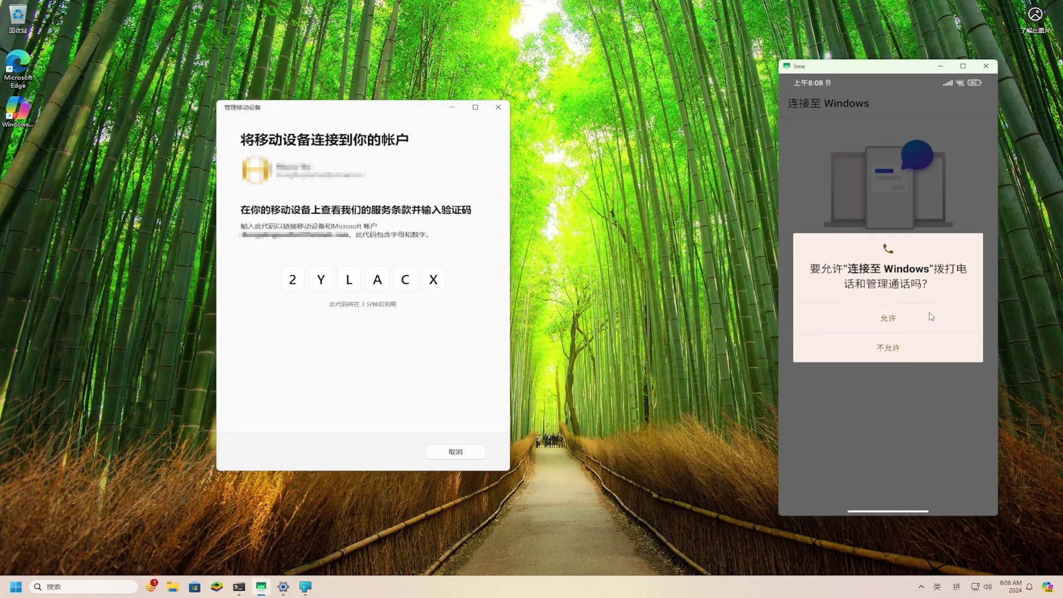
{"action": "left_click", "coordinate": [931, 317]}
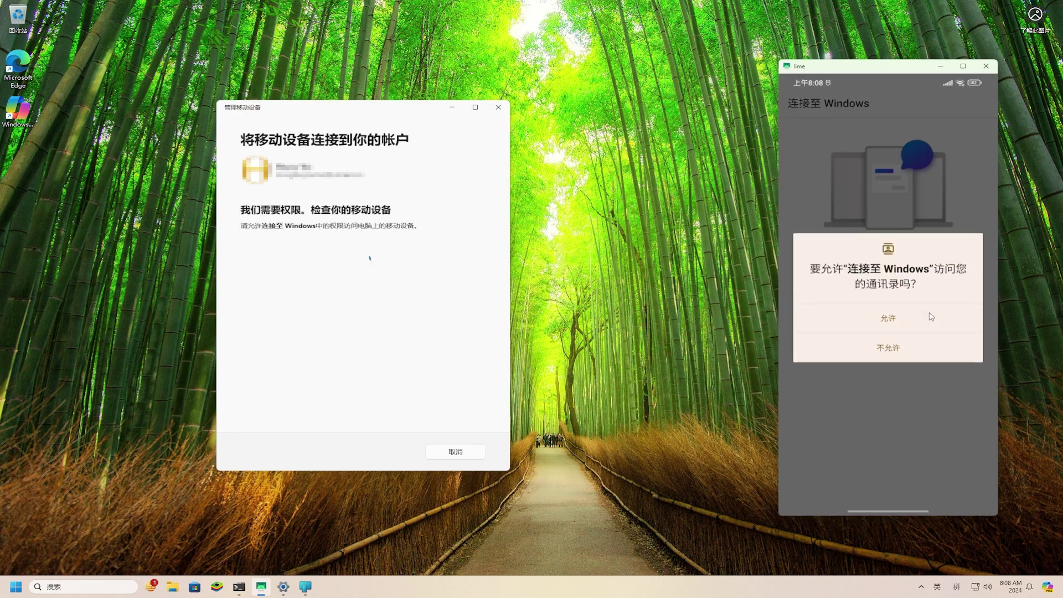
{"action": "left_click", "coordinate": [931, 316]}
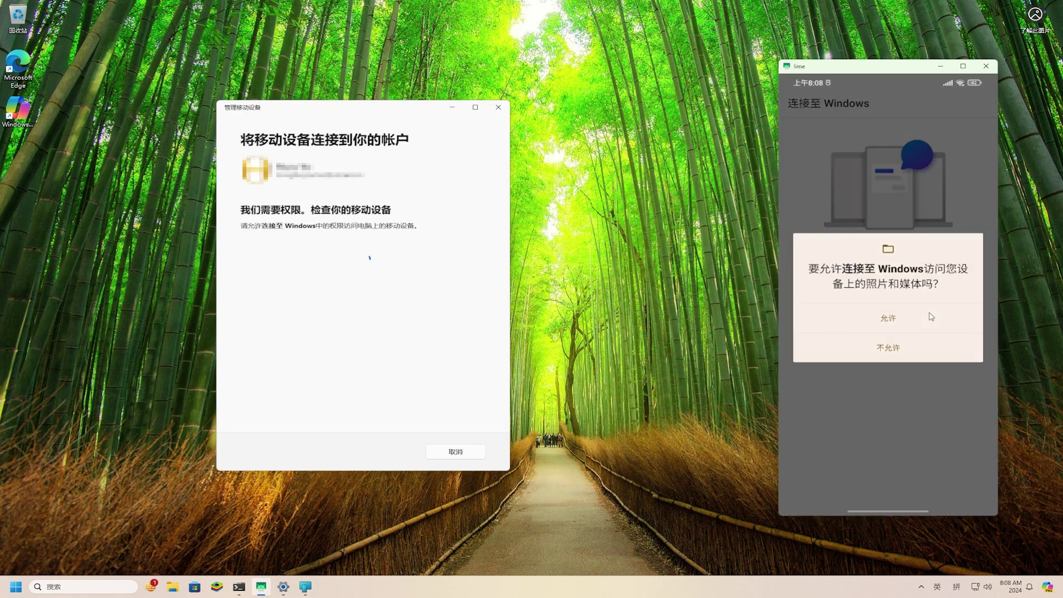
{"action": "left_click", "coordinate": [931, 316]}
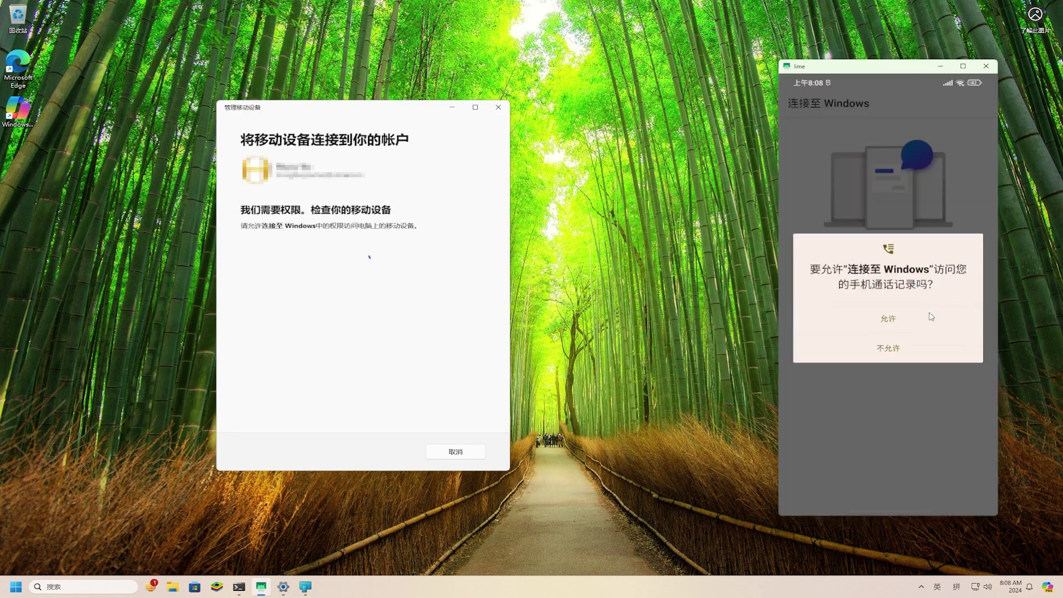
{"action": "left_click", "coordinate": [931, 317]}
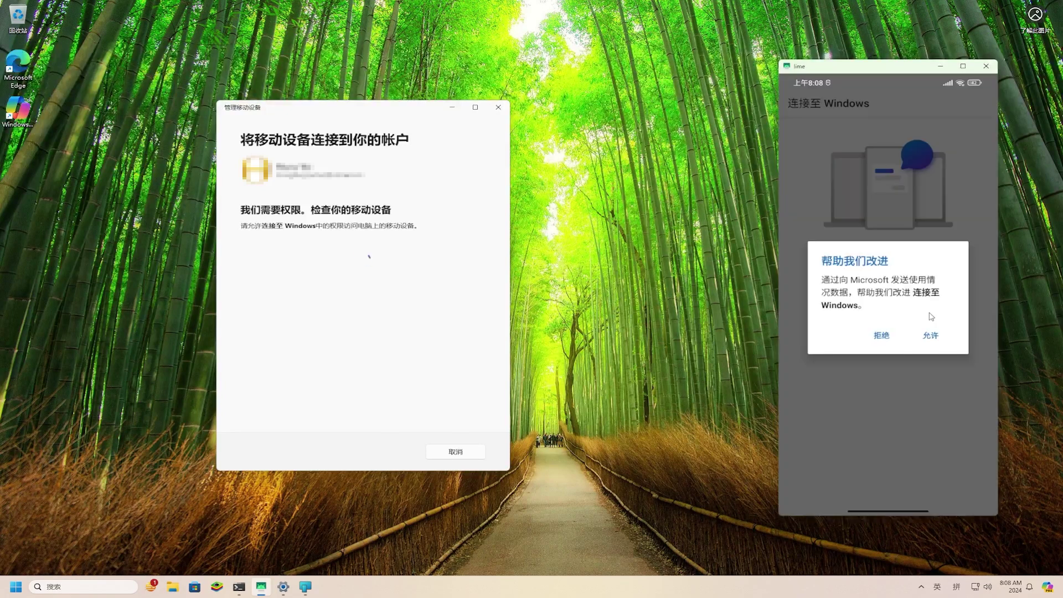
{"action": "left_click", "coordinate": [934, 336]}
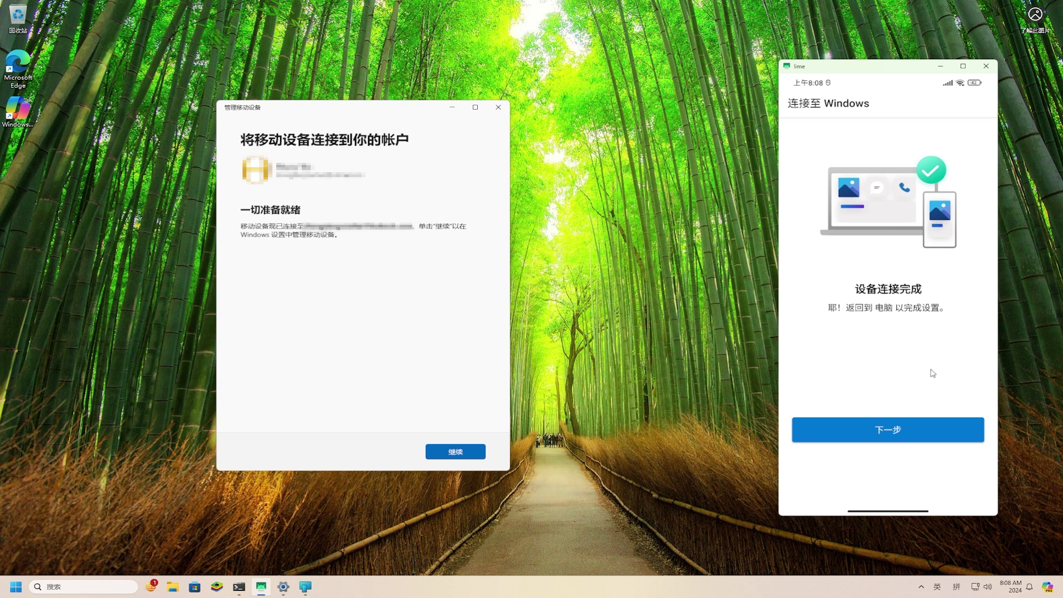
Step: Pass the connection-complete screen, choose 以后再说, and continue to the linked device list
{"action": "left_click", "coordinate": [931, 425]}
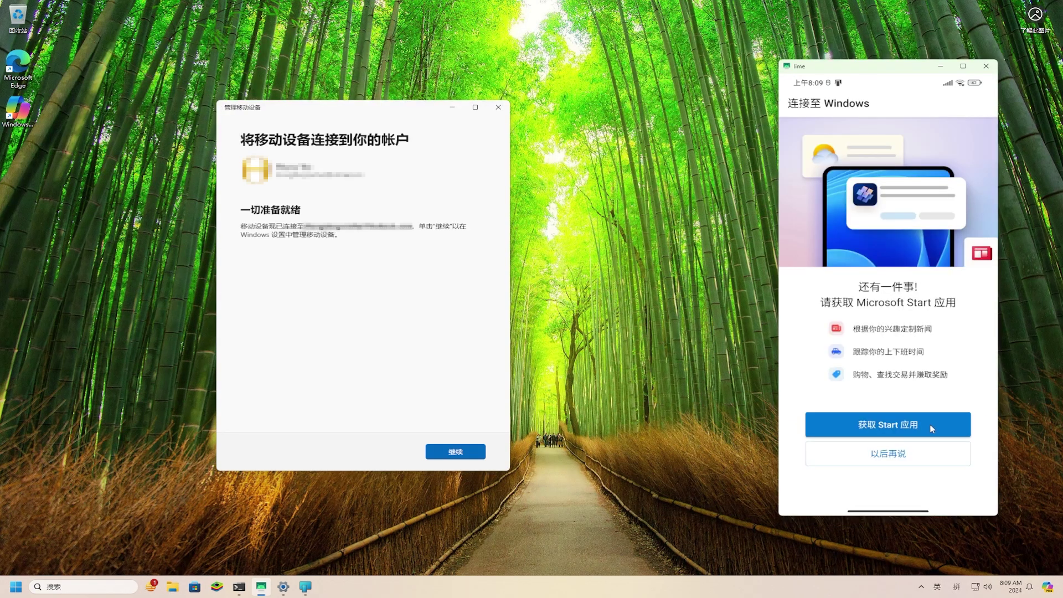
{"action": "left_click", "coordinate": [928, 454]}
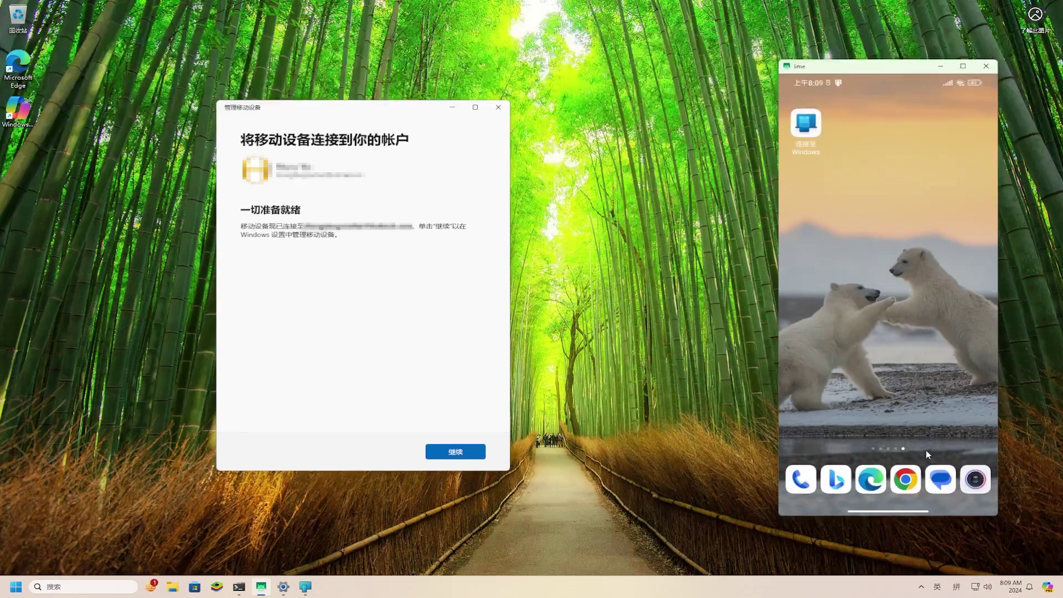
{"action": "left_click", "coordinate": [460, 453]}
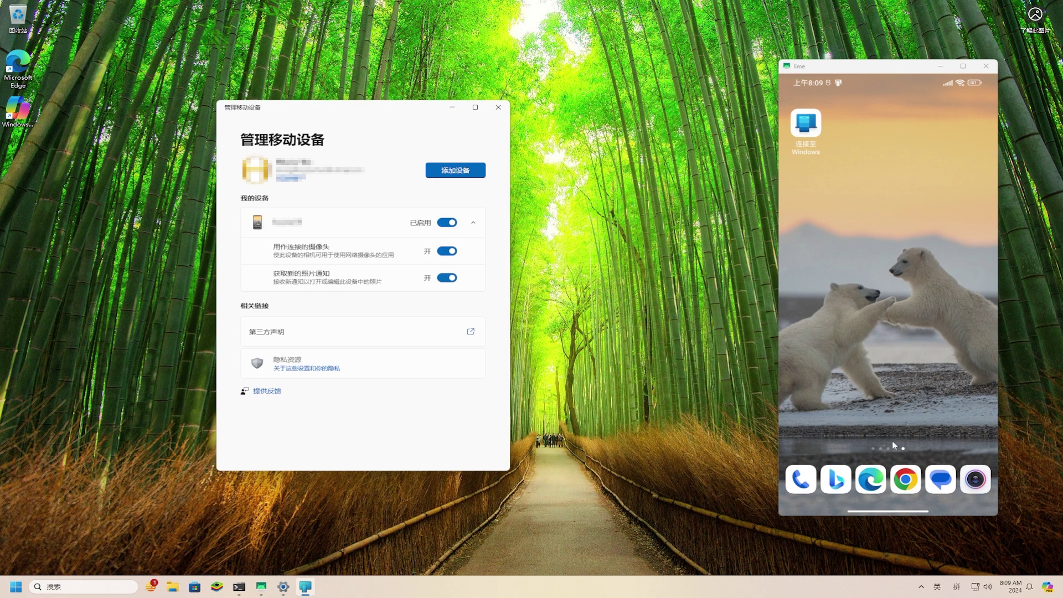
Step: Take a photo on the phone, open it from the 新照片 notification, then close it and minimize the mirror
{"action": "left_click", "coordinate": [985, 483]}
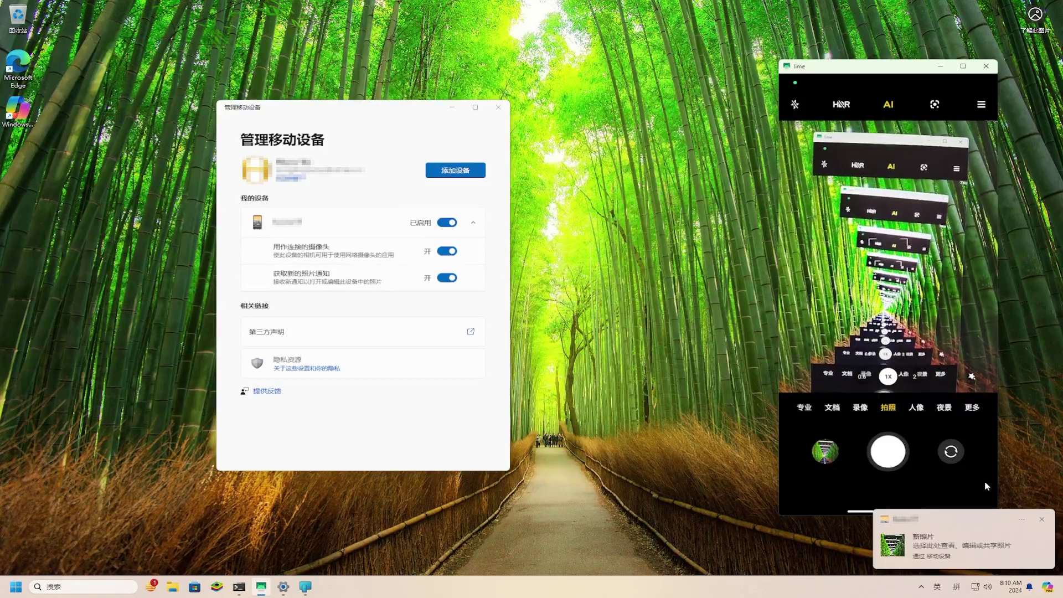
{"action": "right_click", "coordinate": [984, 486]}
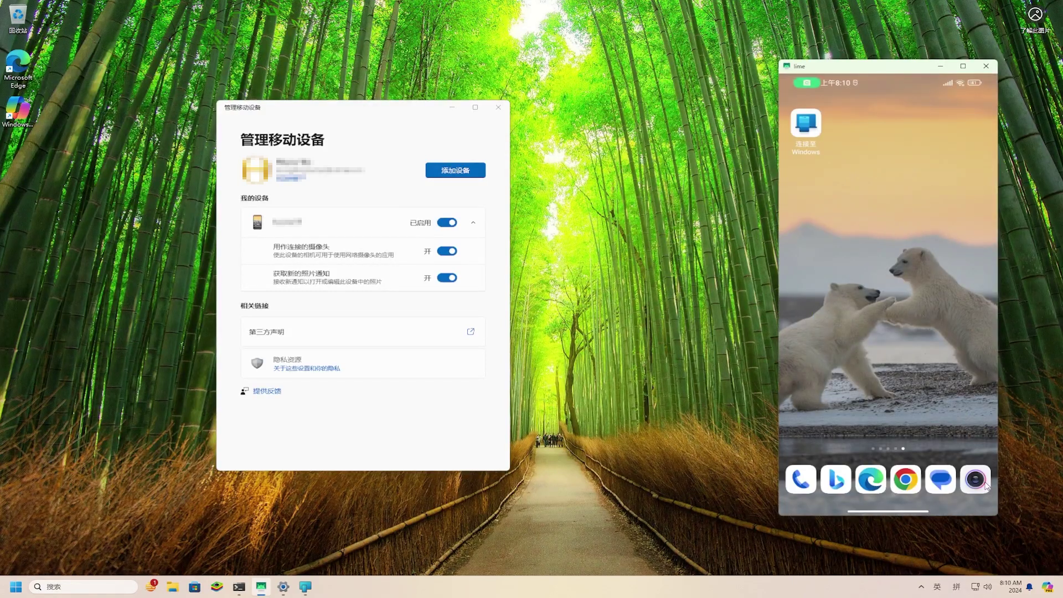
{"action": "left_click", "coordinate": [1027, 587]}
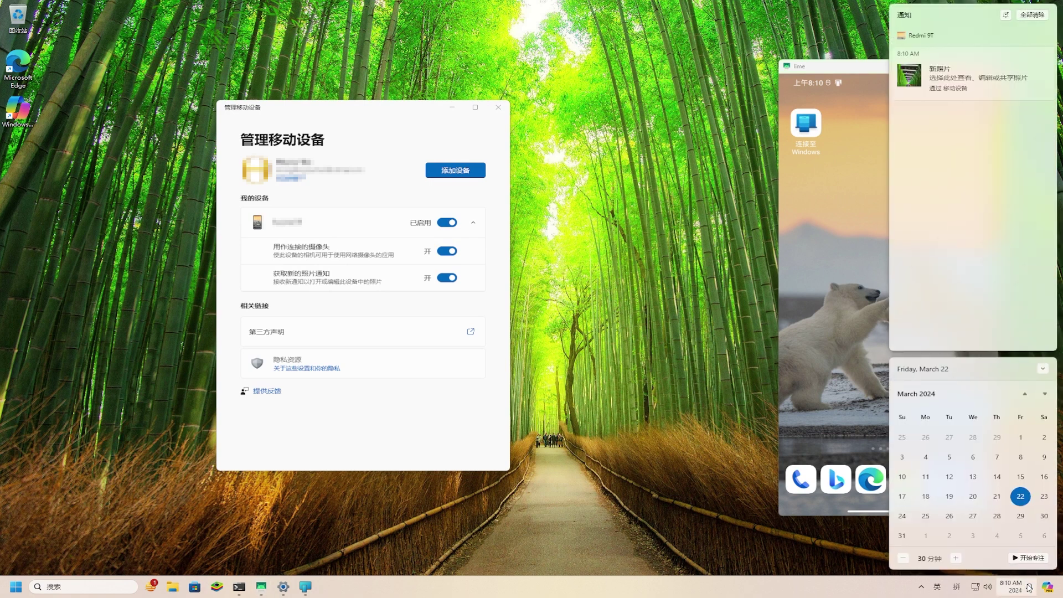
{"action": "left_click", "coordinate": [973, 84]}
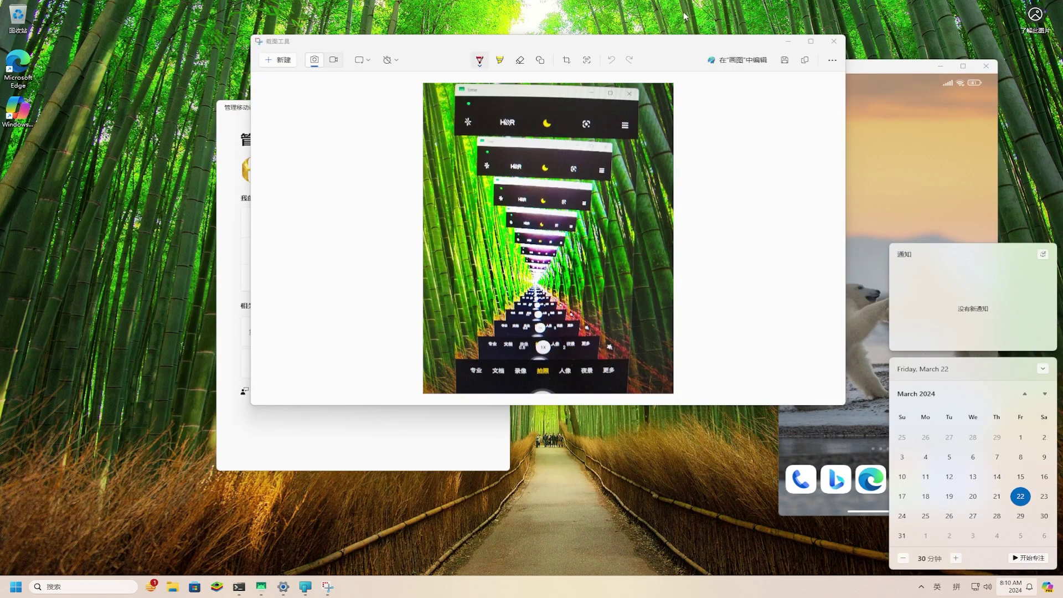
{"action": "left_click", "coordinate": [835, 43]}
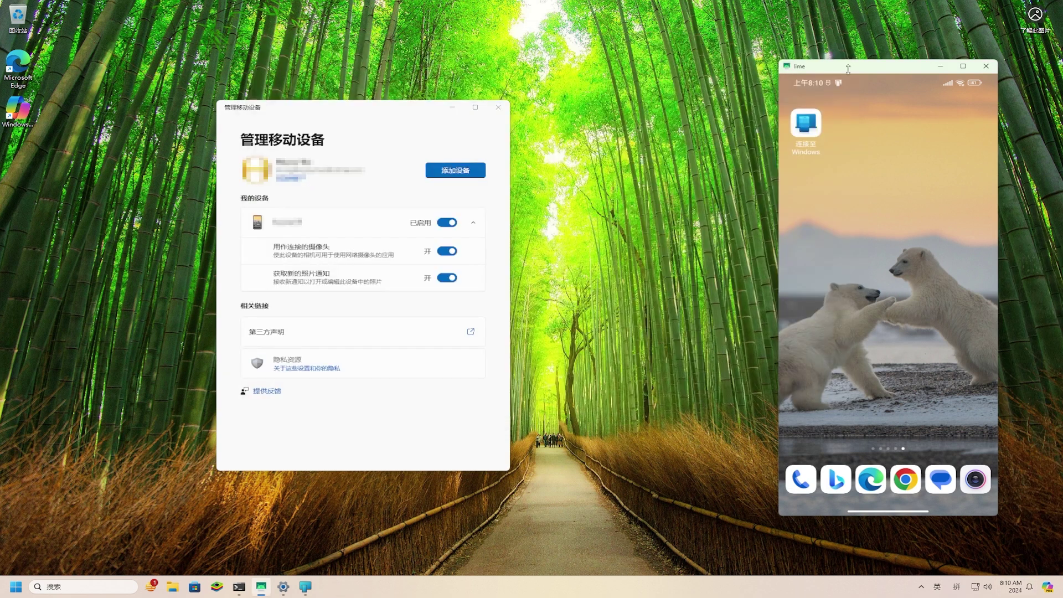
{"action": "left_click", "coordinate": [941, 69]}
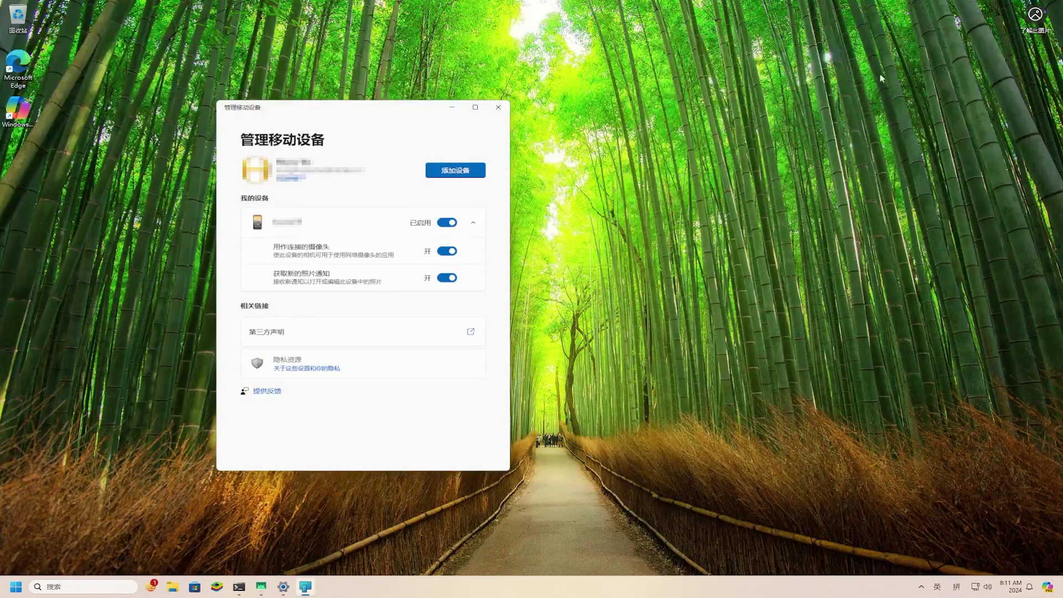
Step: Open weixin.qq.com in Edge and download the WeChat 3.9.9 installer for Windows
{"action": "left_click", "coordinate": [498, 107]}
{"action": "double_click", "coordinate": [22, 67]}
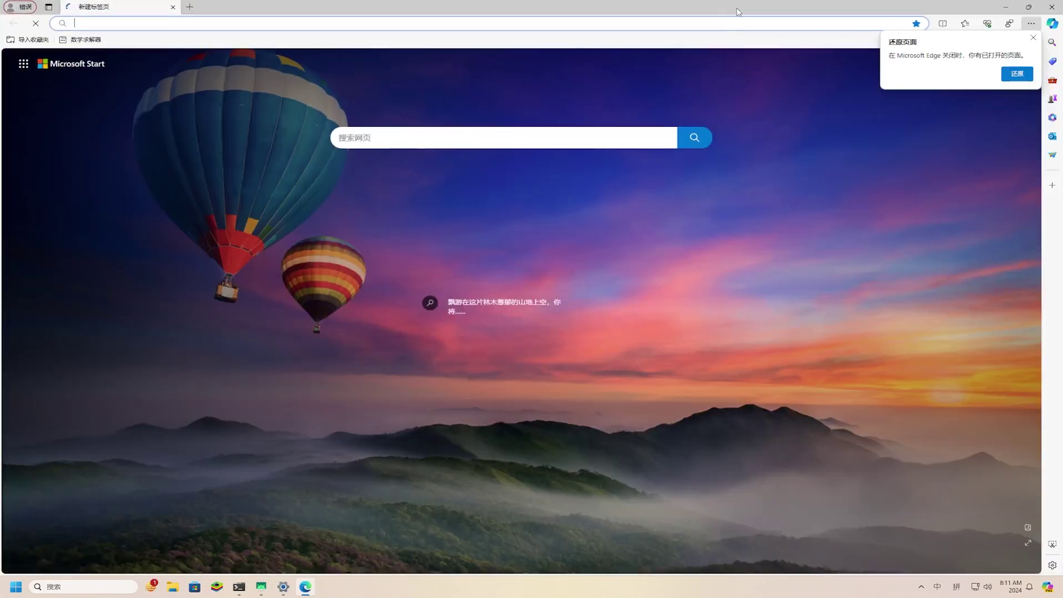
{"action": "left_click", "coordinate": [732, 7]}
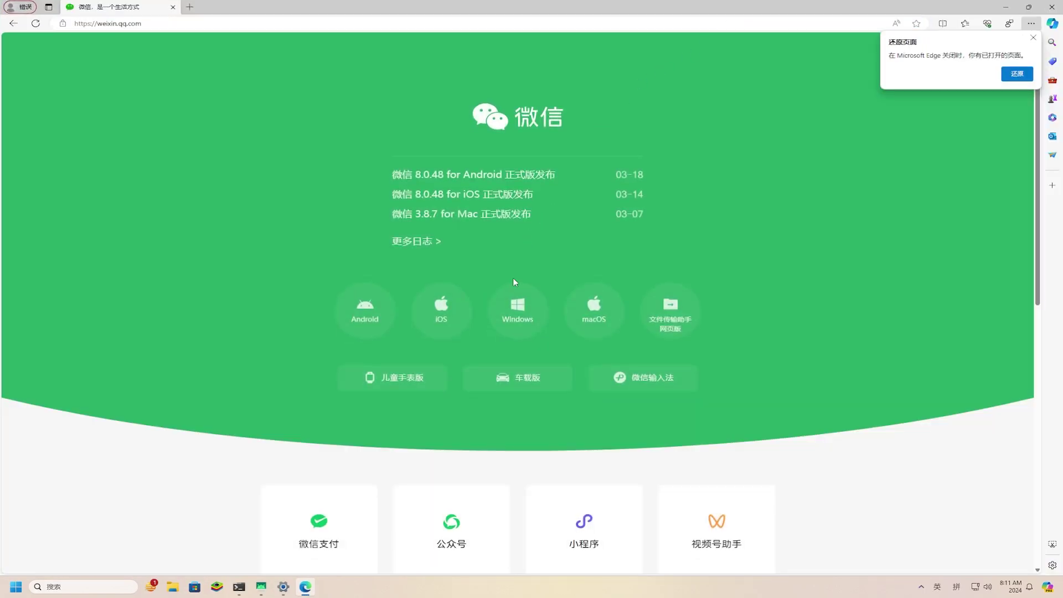
{"action": "left_click", "coordinate": [518, 307]}
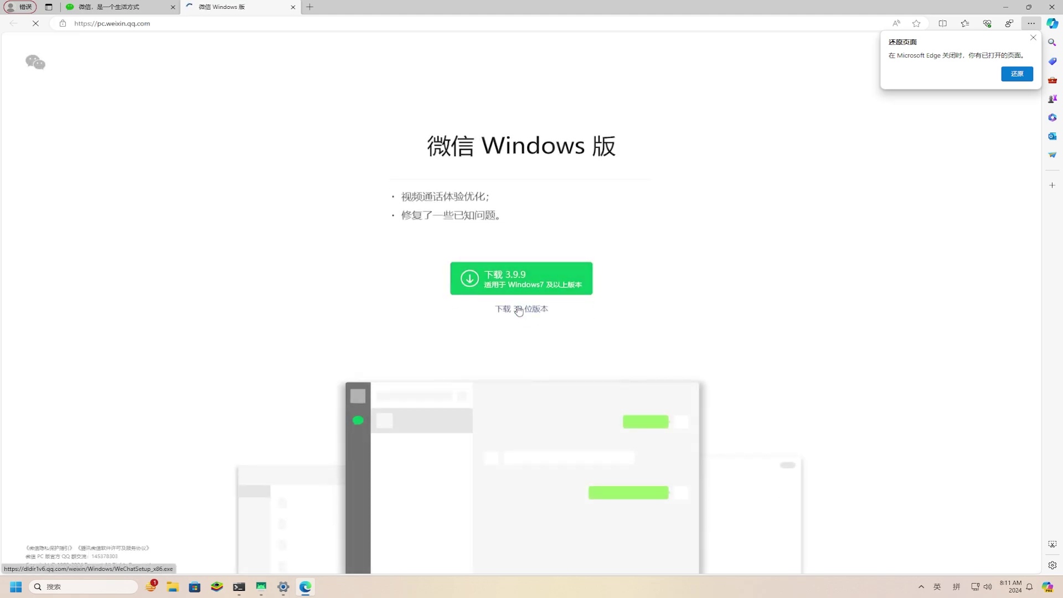
{"action": "left_click", "coordinate": [519, 285]}
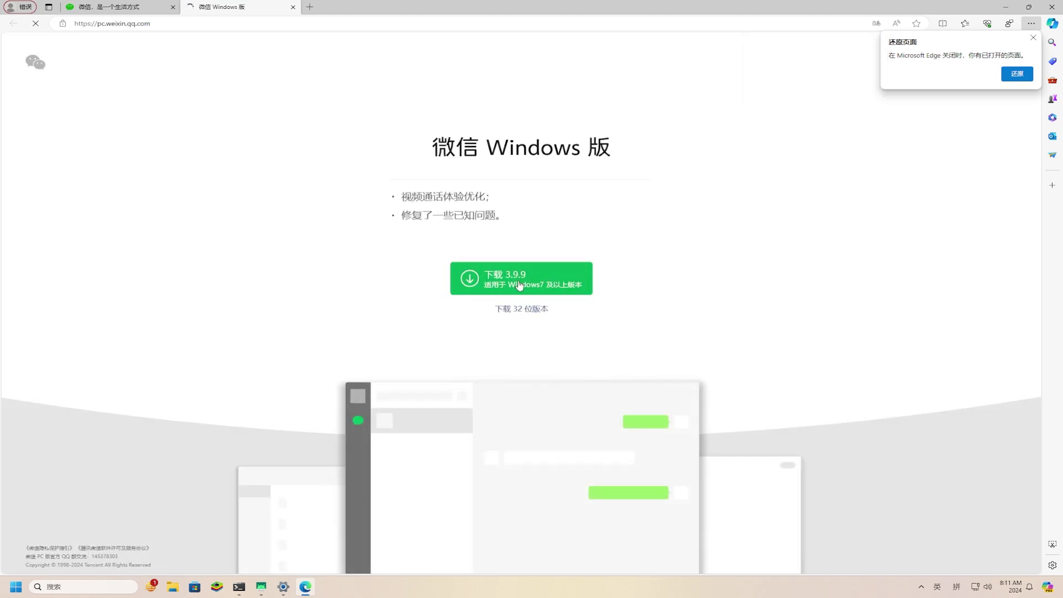
Step: Run the downloaded WeChatSetup (1).exe from Edge's downloads list
{"action": "left_click", "coordinate": [1033, 38]}
{"action": "left_click", "coordinate": [965, 23]}
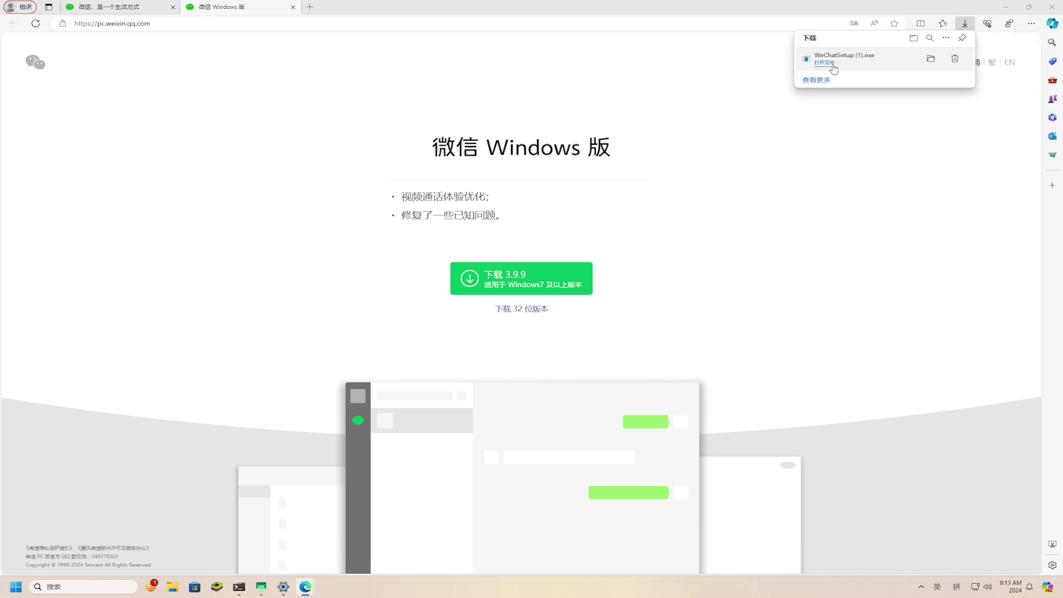
{"action": "left_click", "coordinate": [832, 65]}
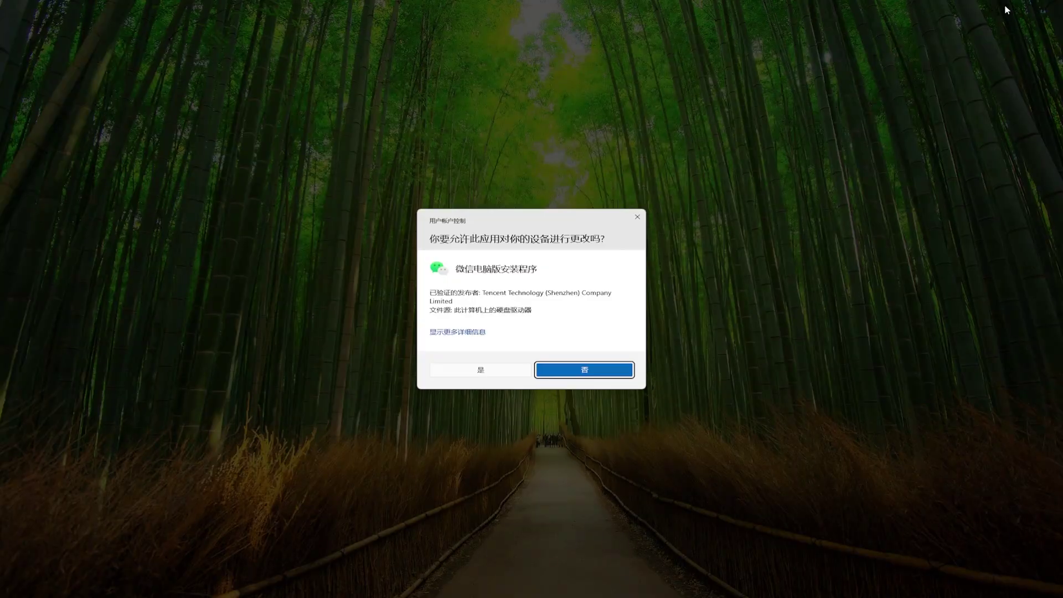
Step: Approve the installer, accept the agreement and install WeChat, then start a video call using the Redmi 9T camera
{"action": "left_click", "coordinate": [518, 369]}
{"action": "left_click", "coordinate": [490, 340]}
{"action": "left_click", "coordinate": [525, 320]}
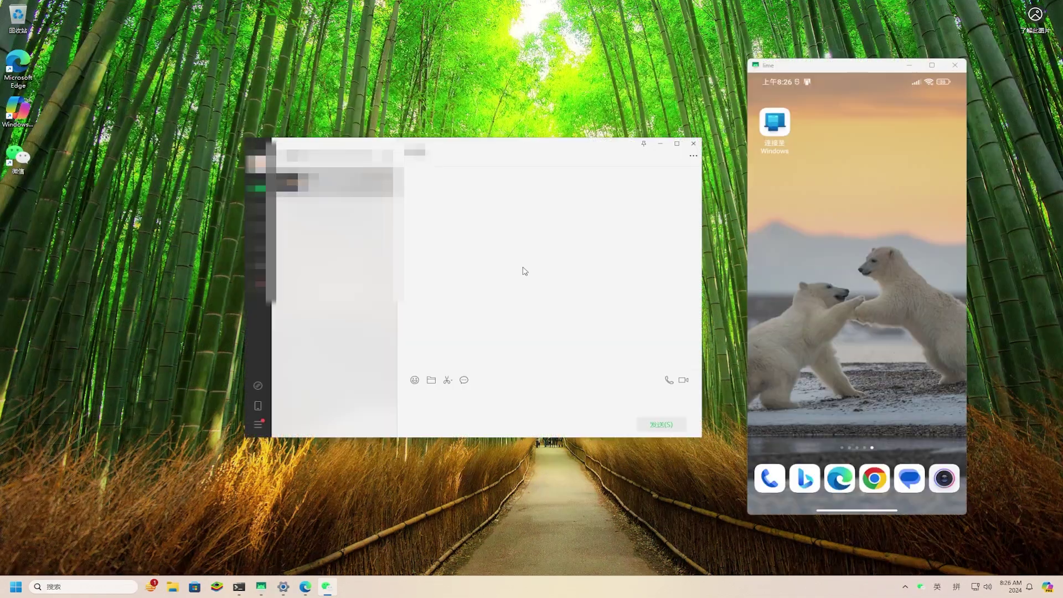
{"action": "left_click", "coordinate": [777, 137]}
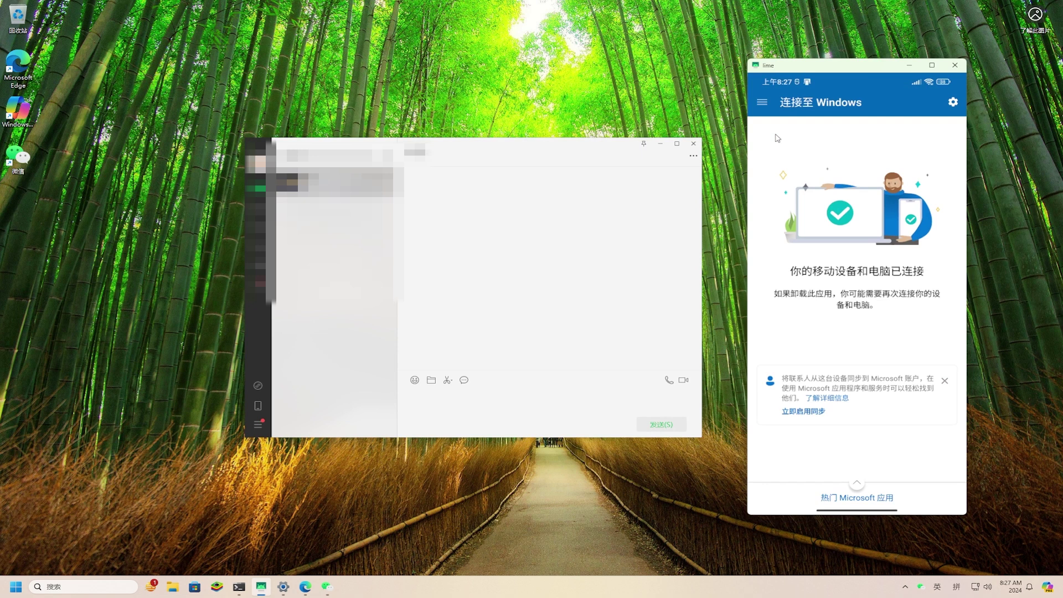
{"action": "left_click", "coordinate": [683, 381]}
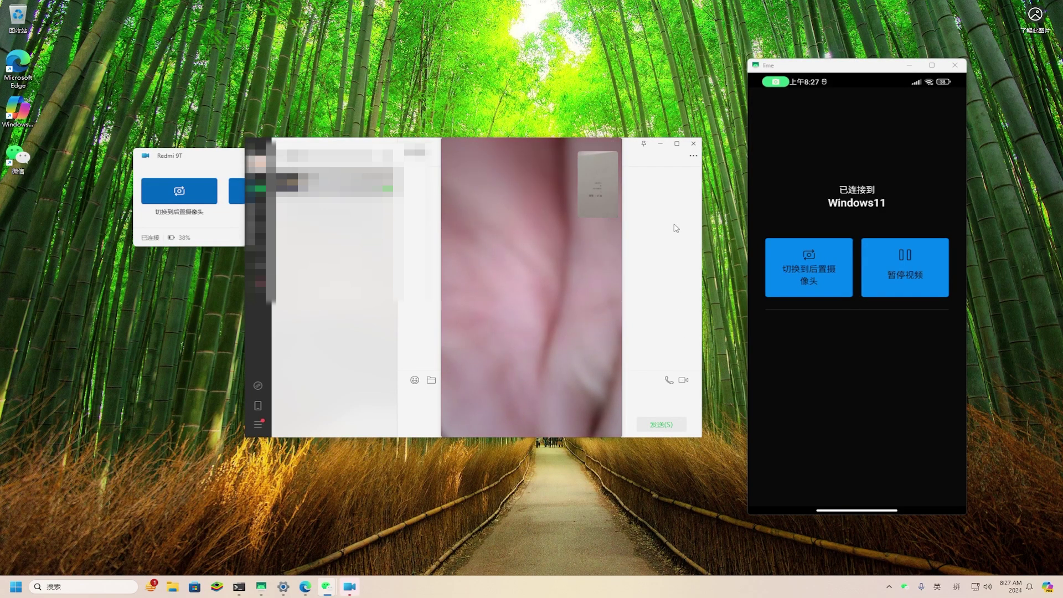
Step: Minimize WeChat, swap the main and thumbnail video views, and flip the phone to its rear camera and back to the front one
{"action": "left_click", "coordinate": [659, 145]}
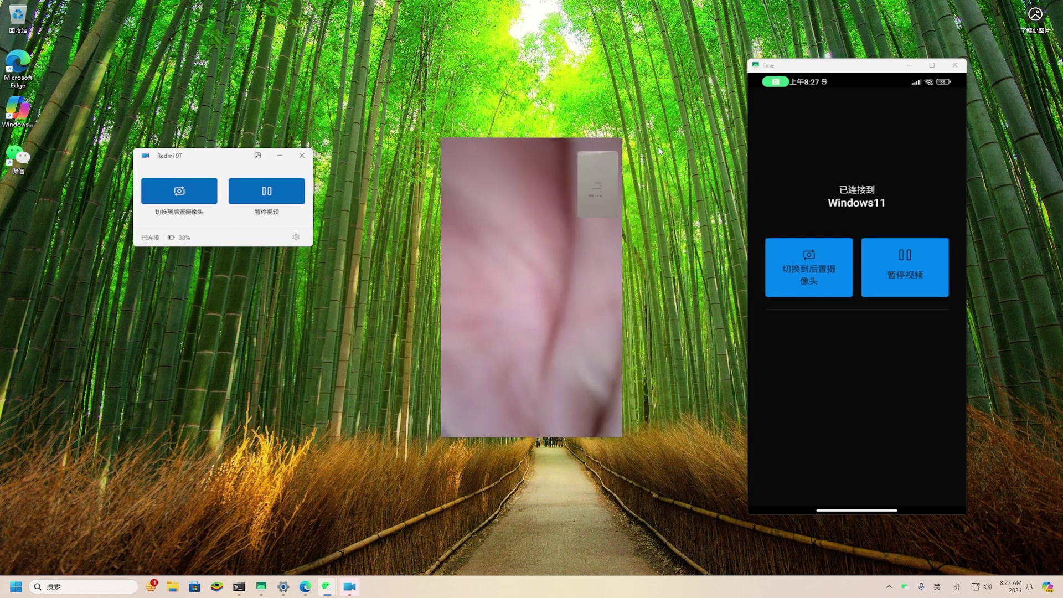
{"action": "mouse_move", "coordinate": [604, 187]}
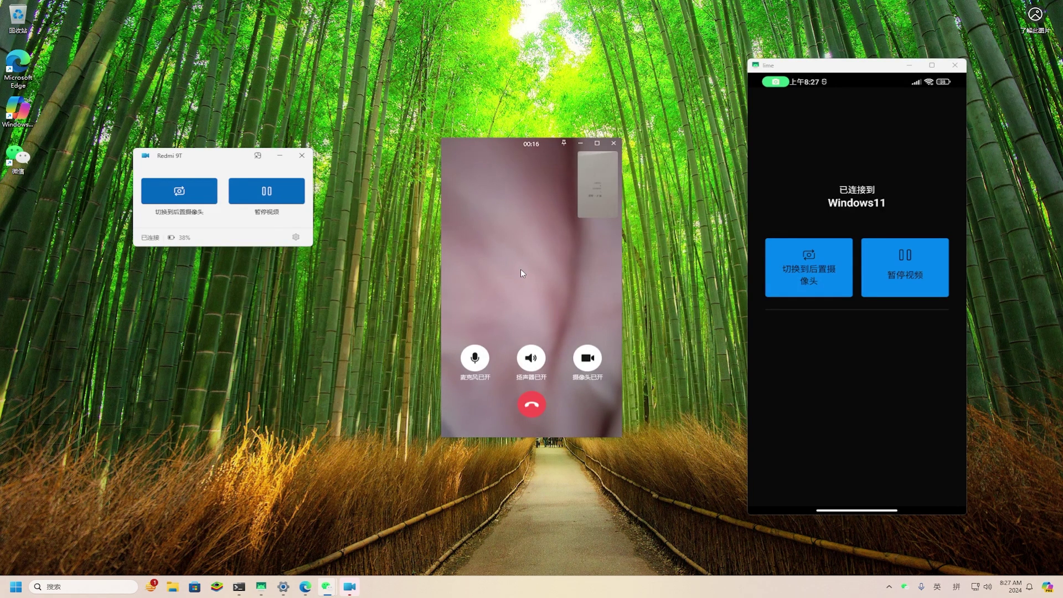
{"action": "left_click", "coordinate": [596, 208]}
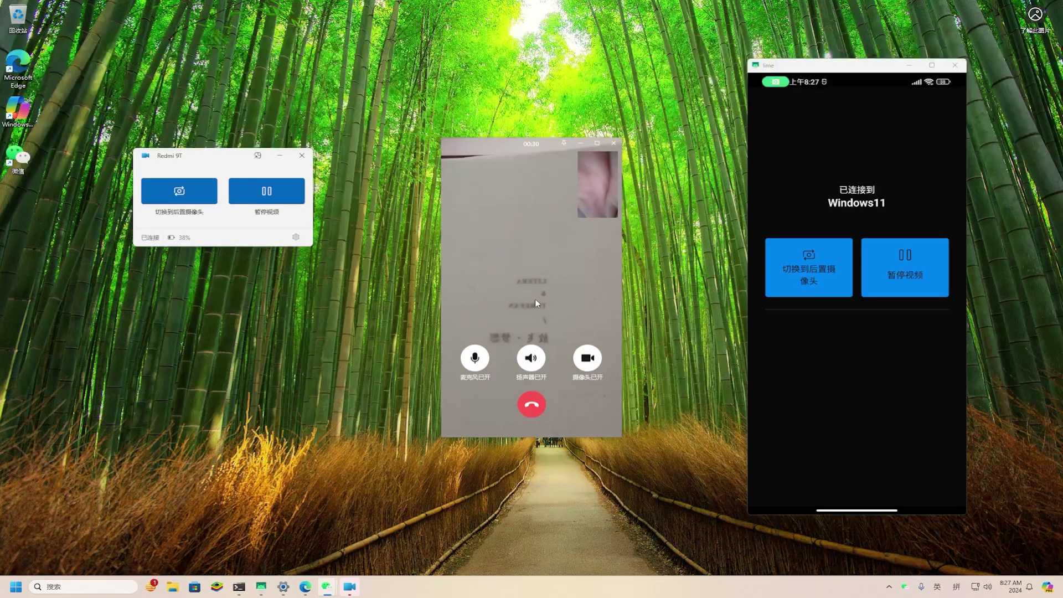
{"action": "left_click", "coordinate": [804, 279]}
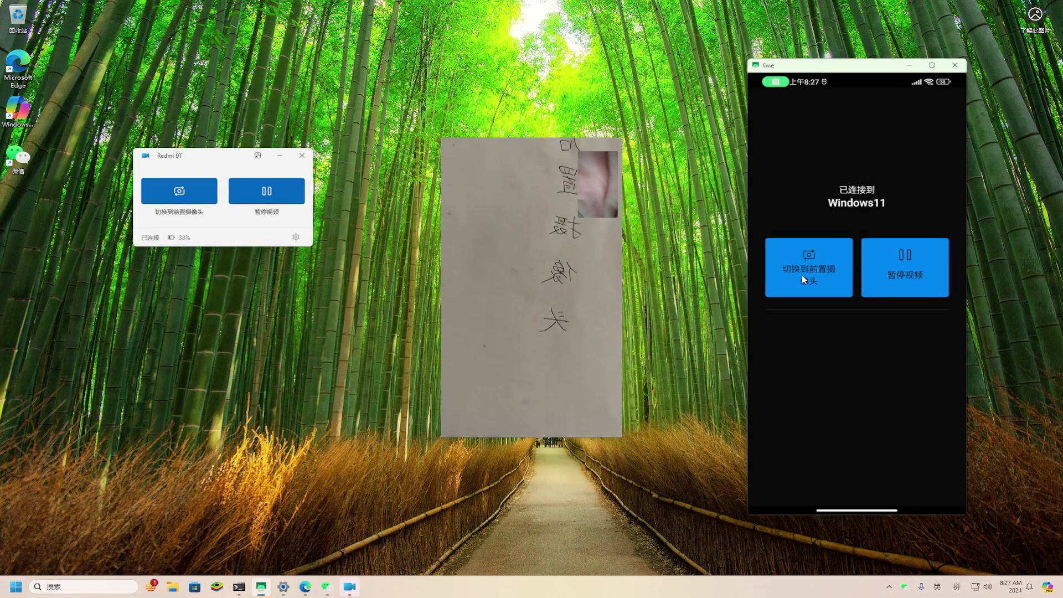
{"action": "left_click", "coordinate": [804, 279]}
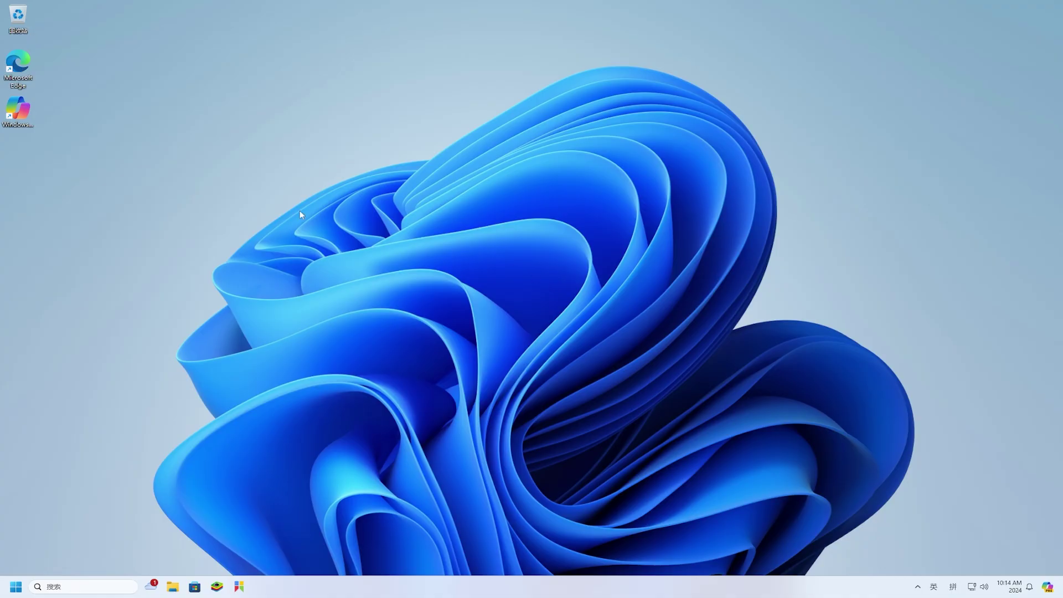
Step: Launch Edge on a new tab and start its web capture screenshot tool
{"action": "double_click", "coordinate": [25, 73]}
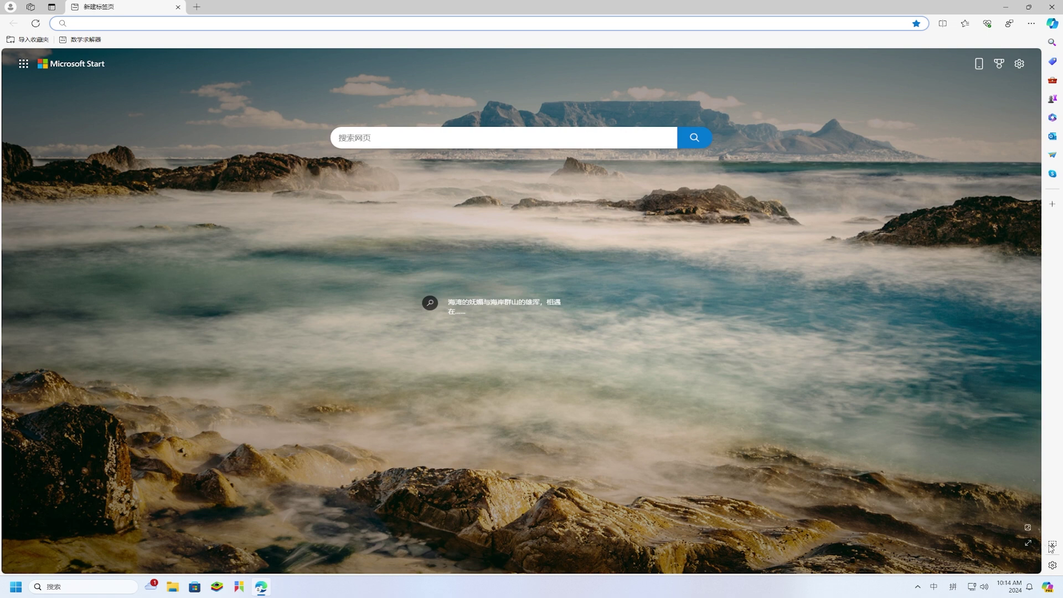
{"action": "left_click", "coordinate": [1053, 545]}
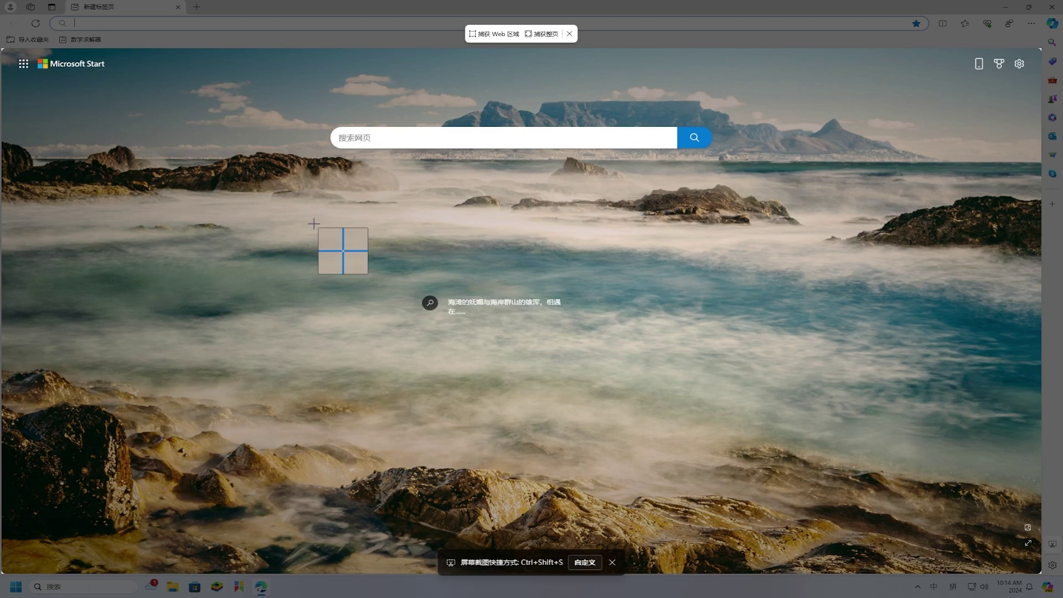
Step: Capture a region across the middle of the Start page and mosaic-blur its caption text
{"action": "left_click", "coordinate": [231, 16]}
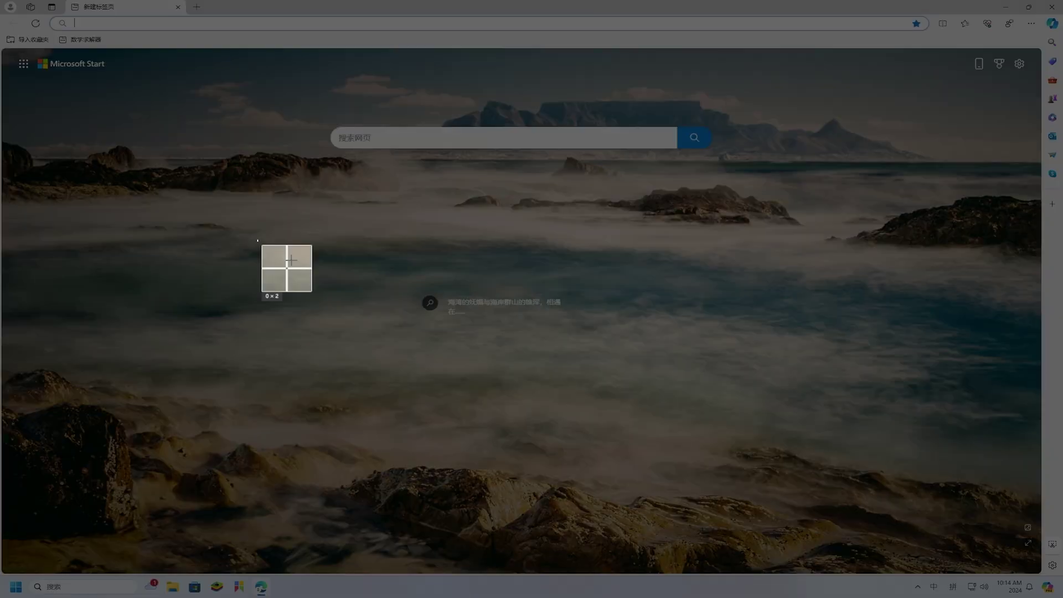
{"action": "mouse_move", "coordinate": [257, 240]}
{"action": "left_mouse_down"}
{"action": "mouse_move", "coordinate": [656, 341]}
{"action": "mouse_move", "coordinate": [783, 361]}
{"action": "left_mouse_up"}
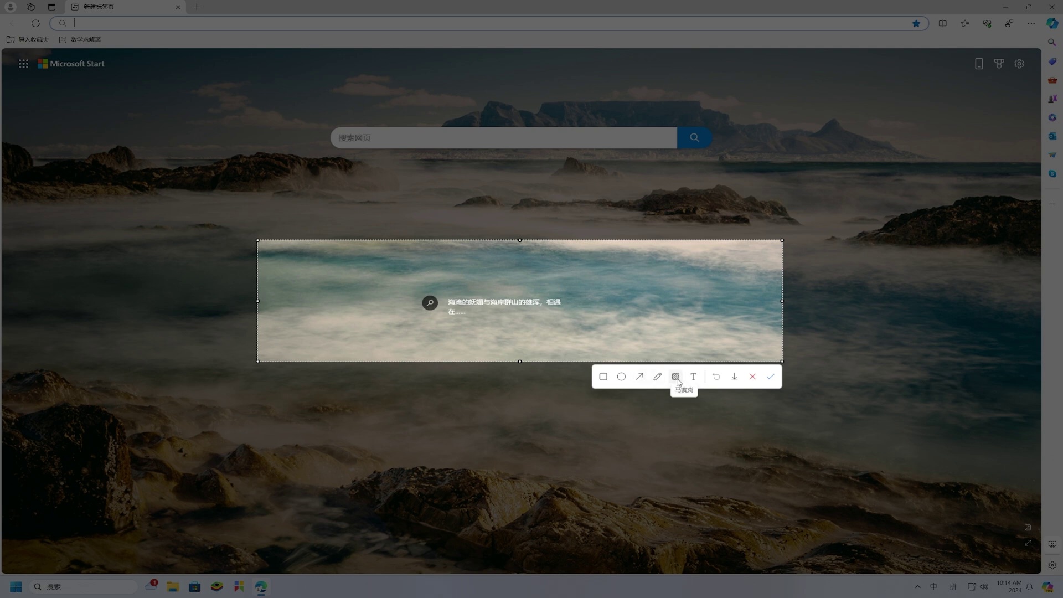
{"action": "left_click", "coordinate": [676, 378]}
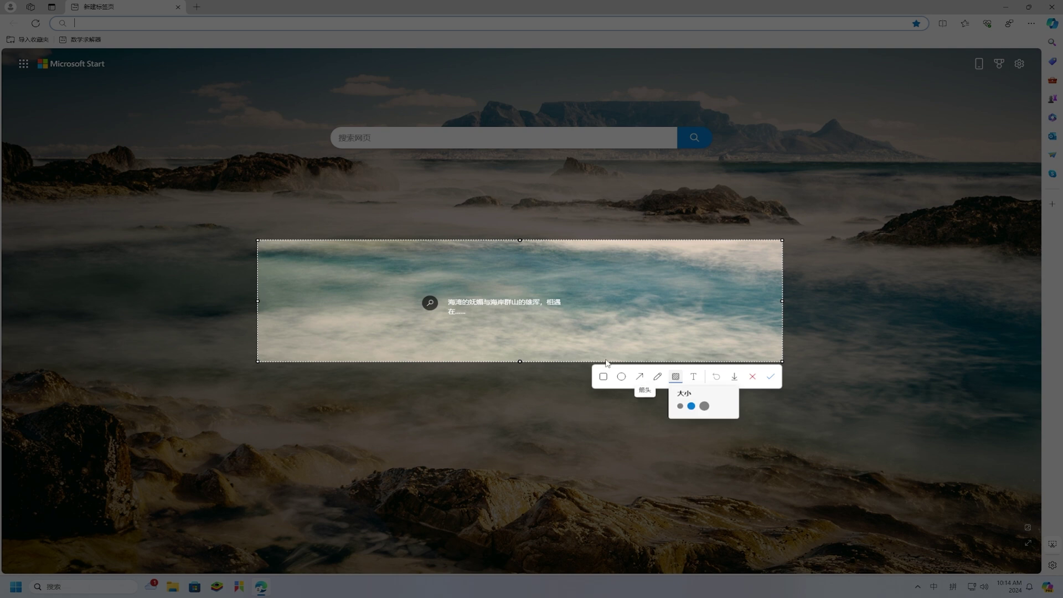
{"action": "left_click_drag", "start_coordinate": [452, 301], "coordinate": [559, 303]}
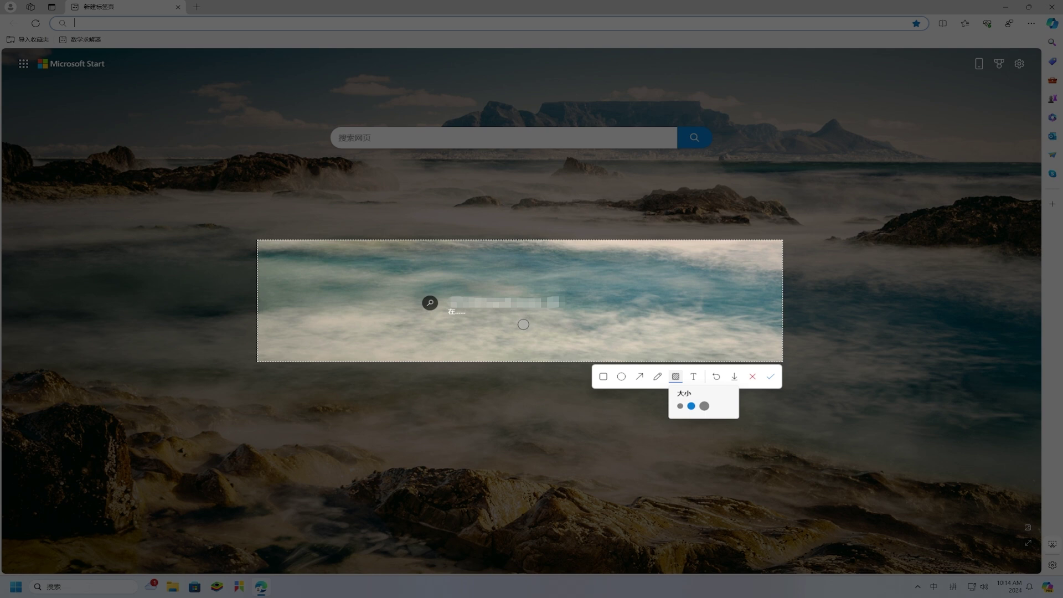